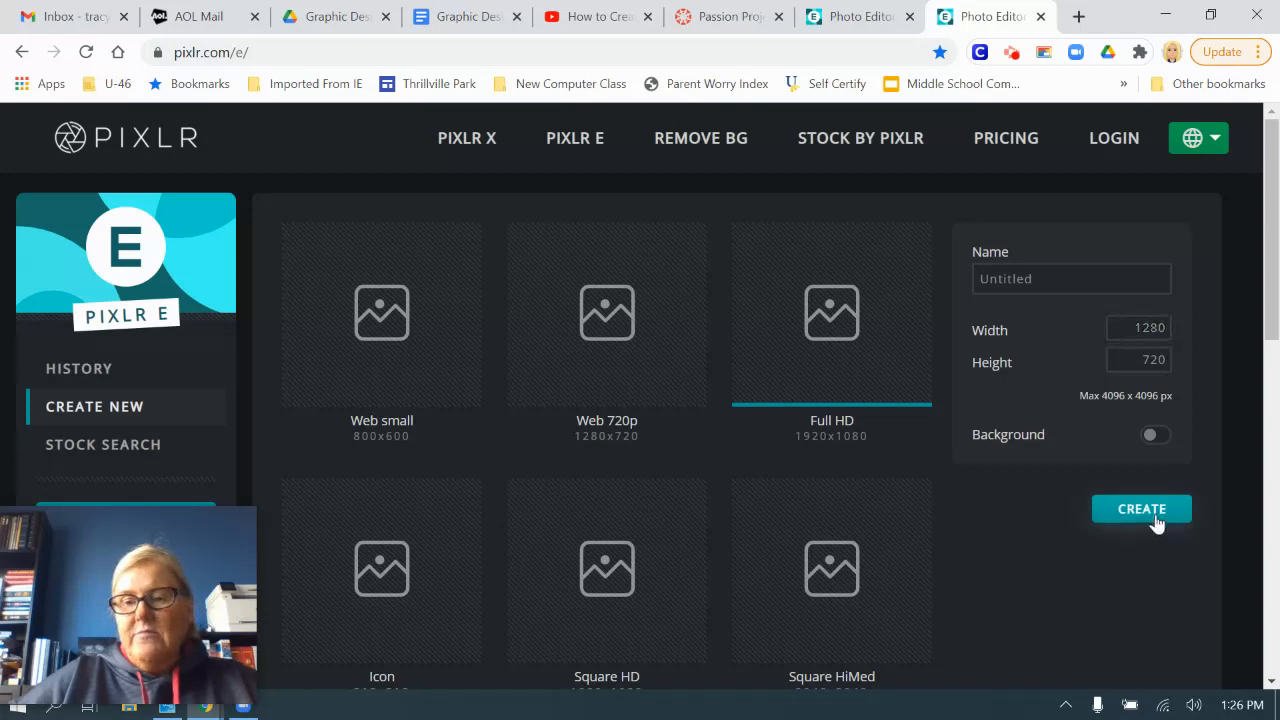
# Step: Create a blank 1280 × 720 px canvas with no background, and check the finished TS logo in the other open document
pyautogui.click(1151, 519)
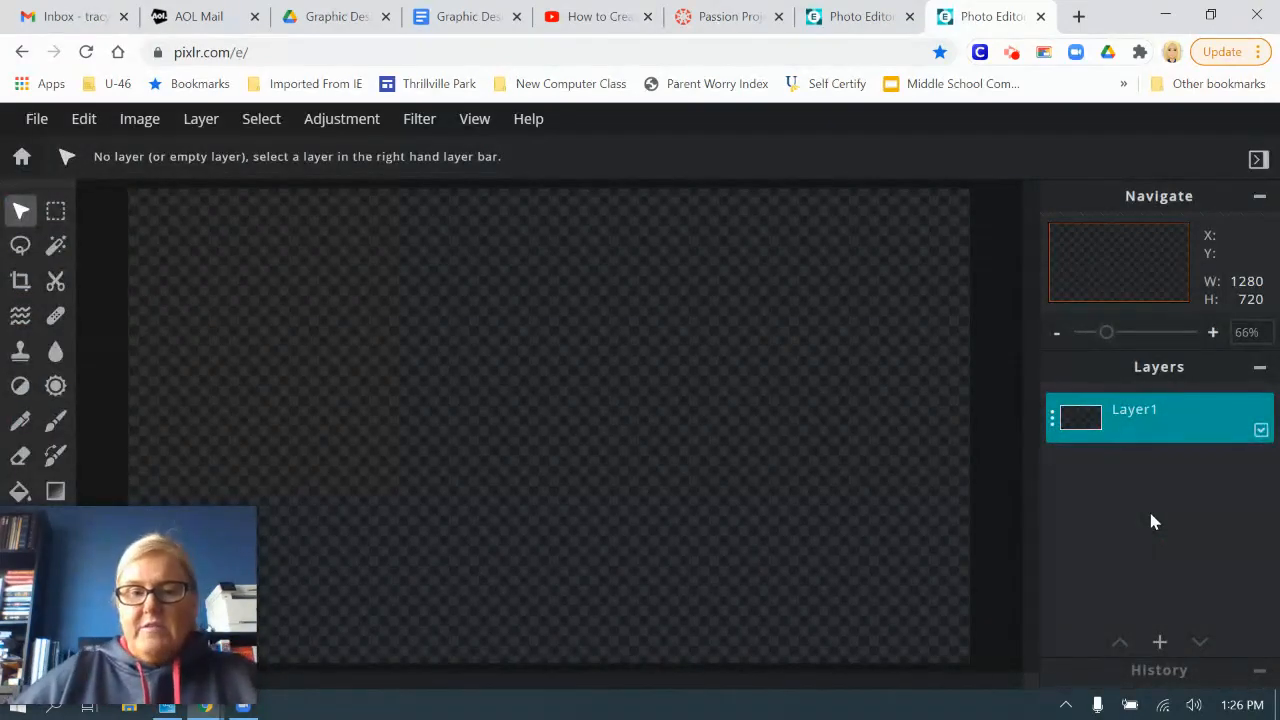
pyautogui.click(835, 18)
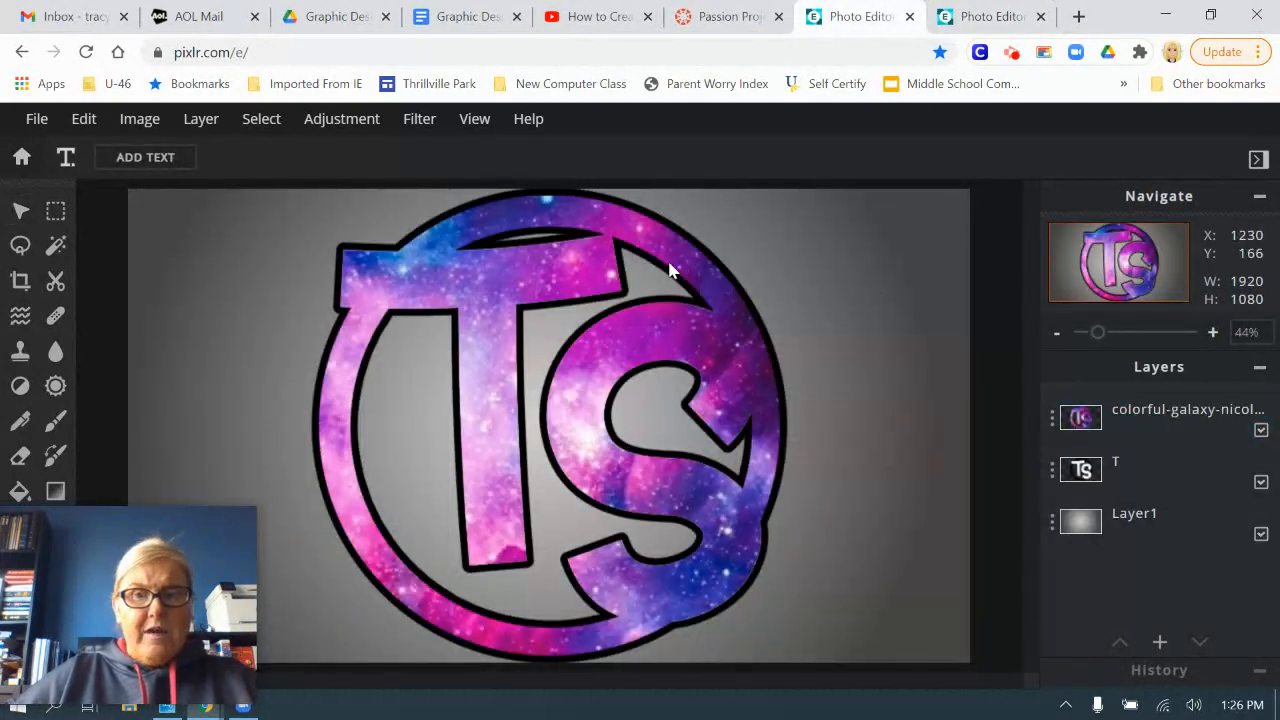
pyautogui.click(975, 20)
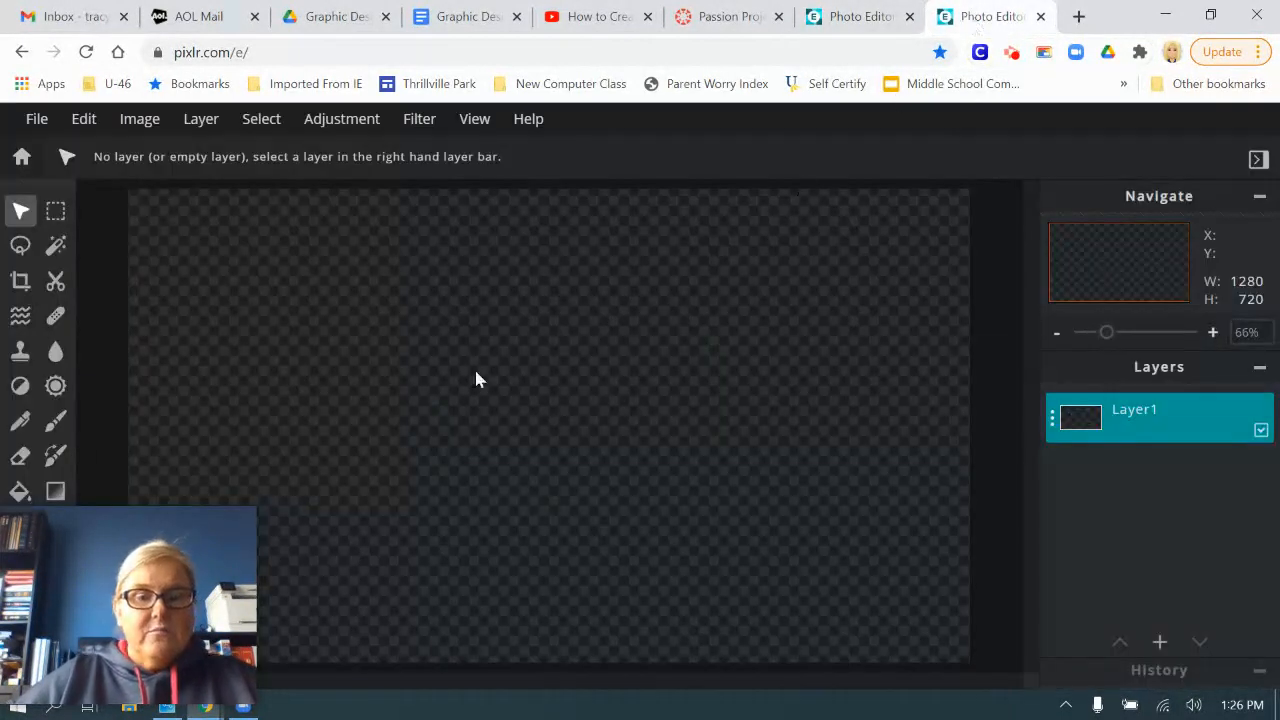
pyautogui.moveTo(105, 550); pyautogui.dragTo(84, 652)
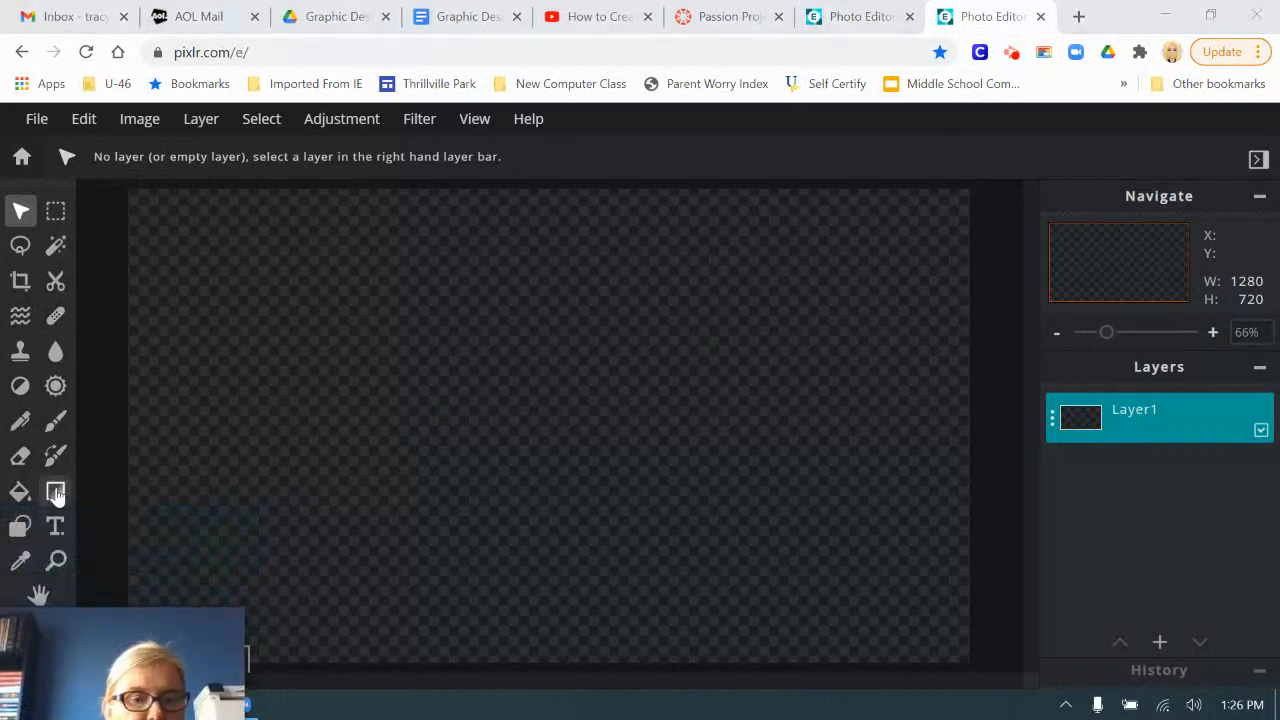
# Step: Set up the Gradient tool as radial and change the gradient's start color to white #FFFFFF
pyautogui.click(55, 491)
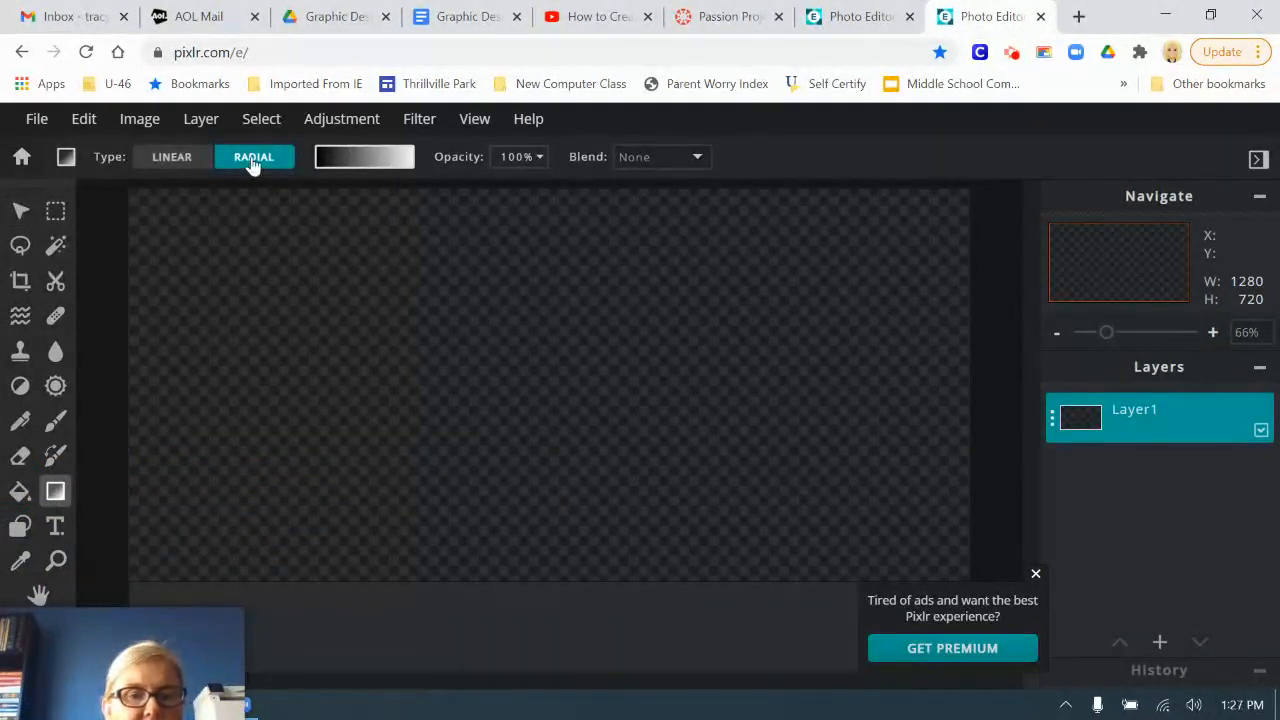
pyautogui.click(1035, 574)
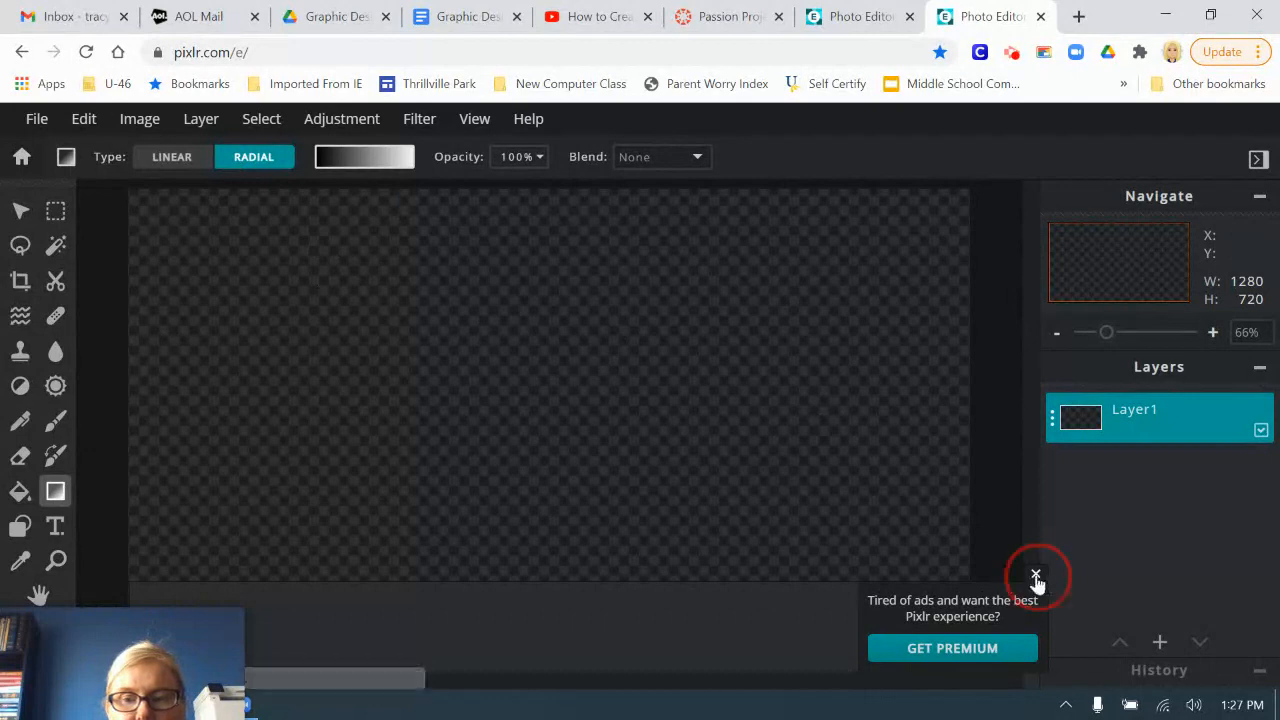
pyautogui.click(360, 157)
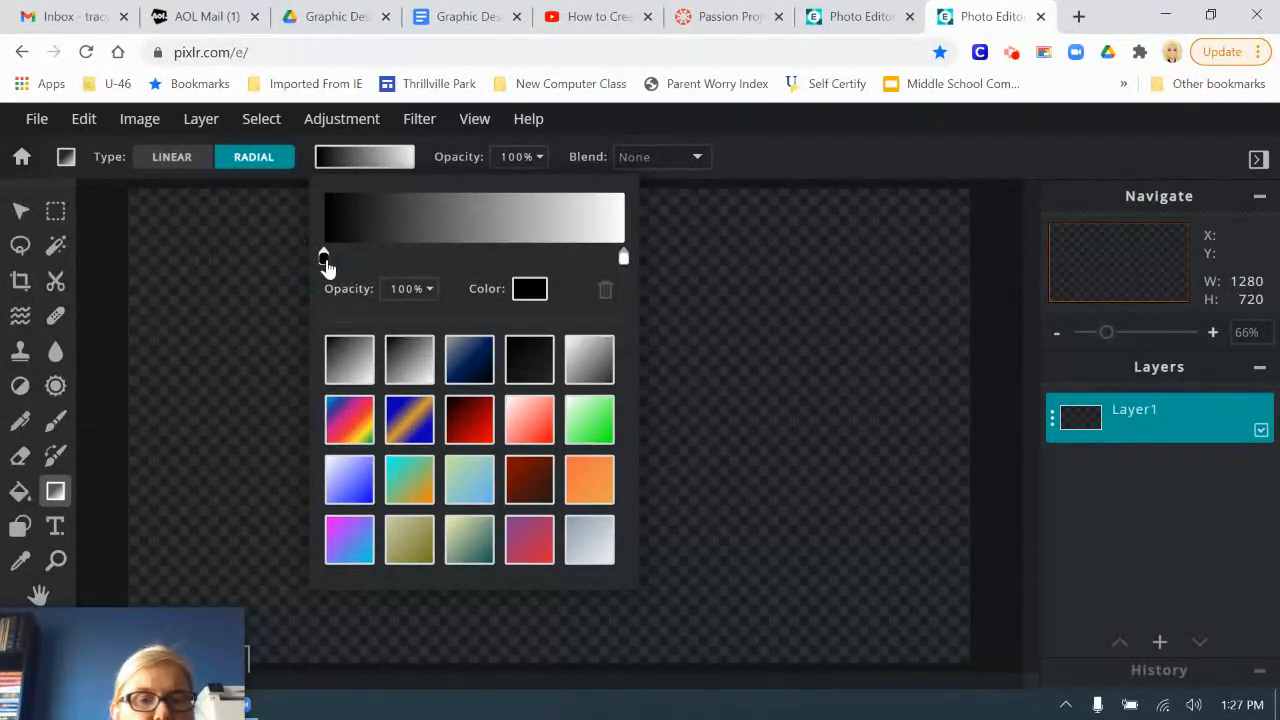
pyautogui.click(530, 292)
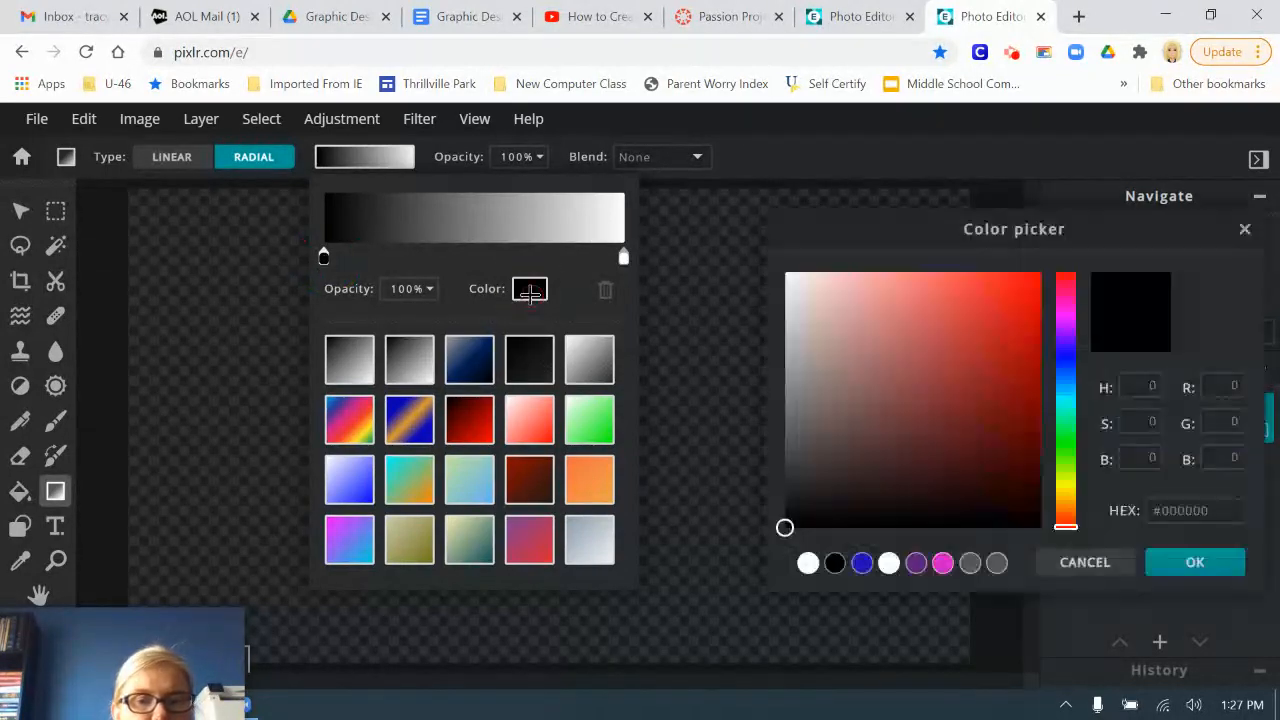
pyautogui.click(802, 562)
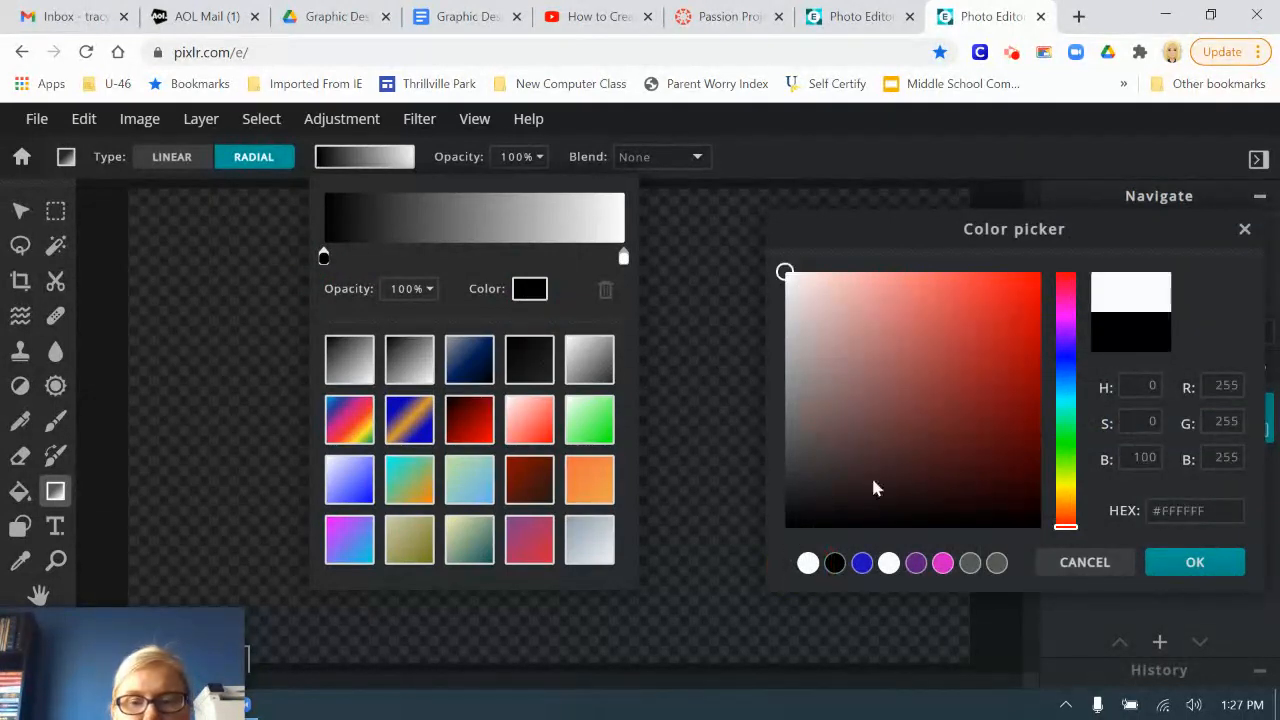
pyautogui.click(1210, 563)
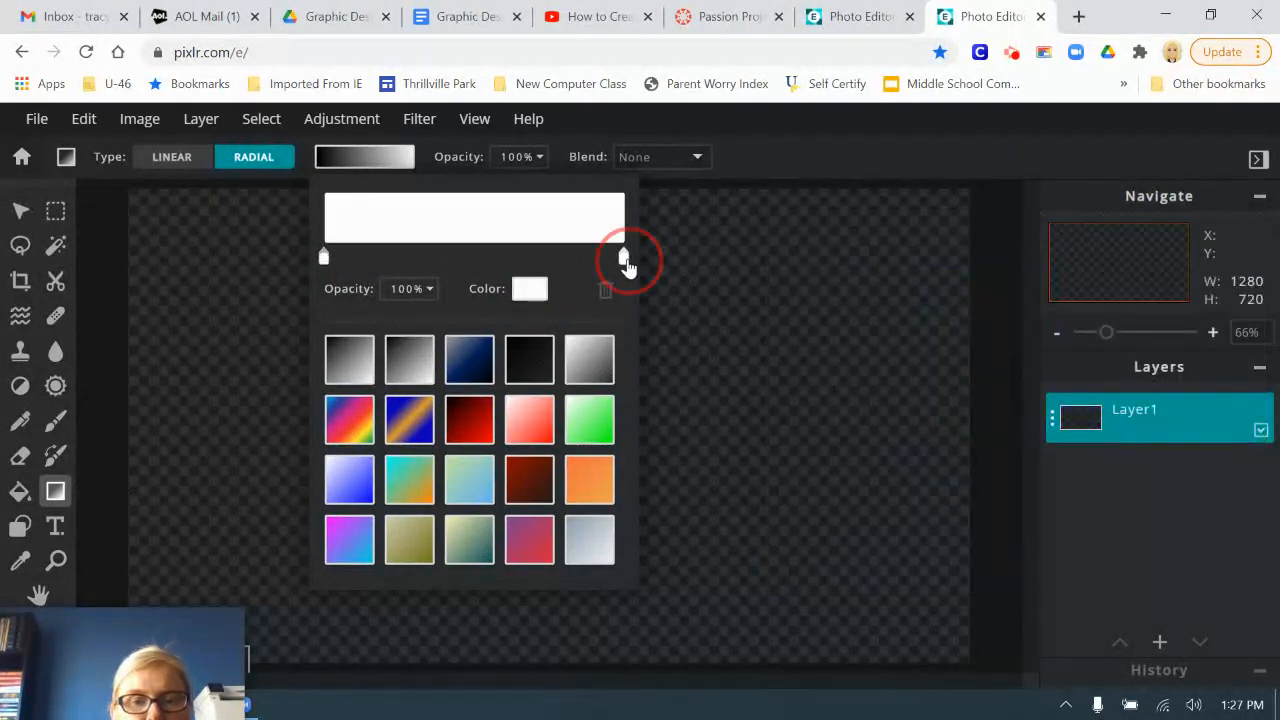
# Step: Set the gradient's end color to dark gray #4B4949 and fill the canvas from near its center out to the right edge
pyautogui.click(523, 296)
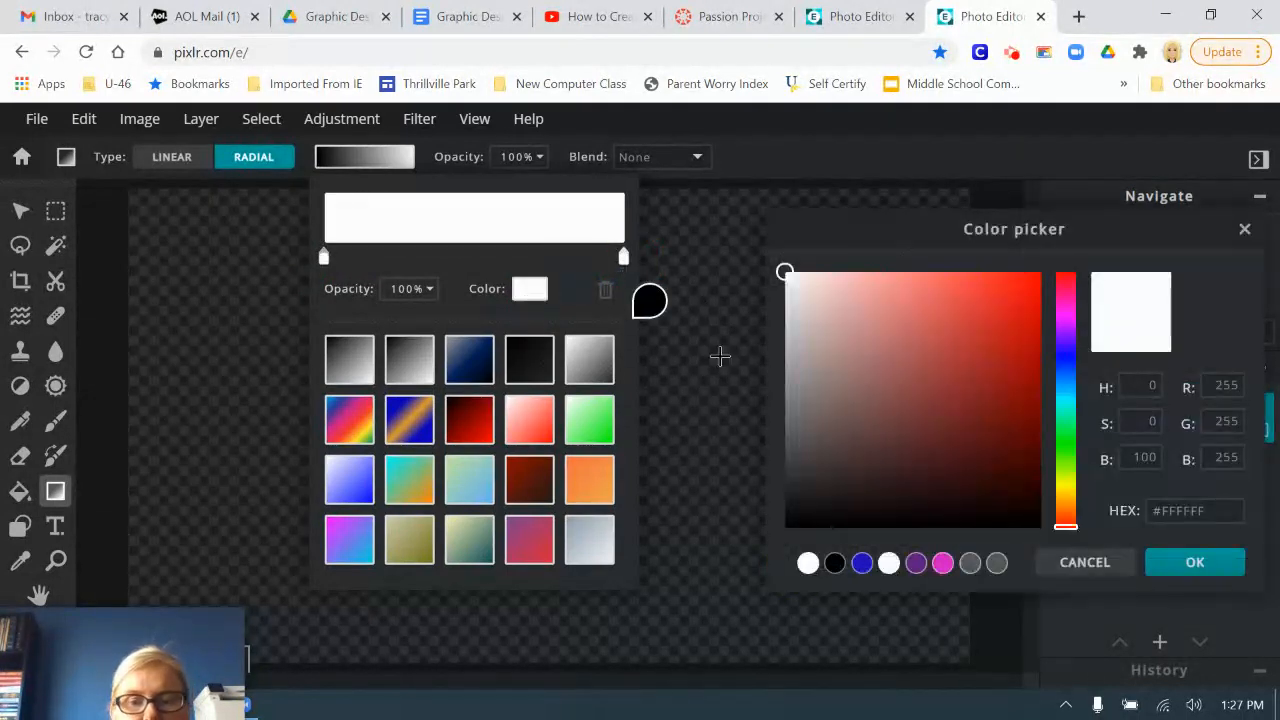
pyautogui.click(790, 442)
pyautogui.click(790, 457)
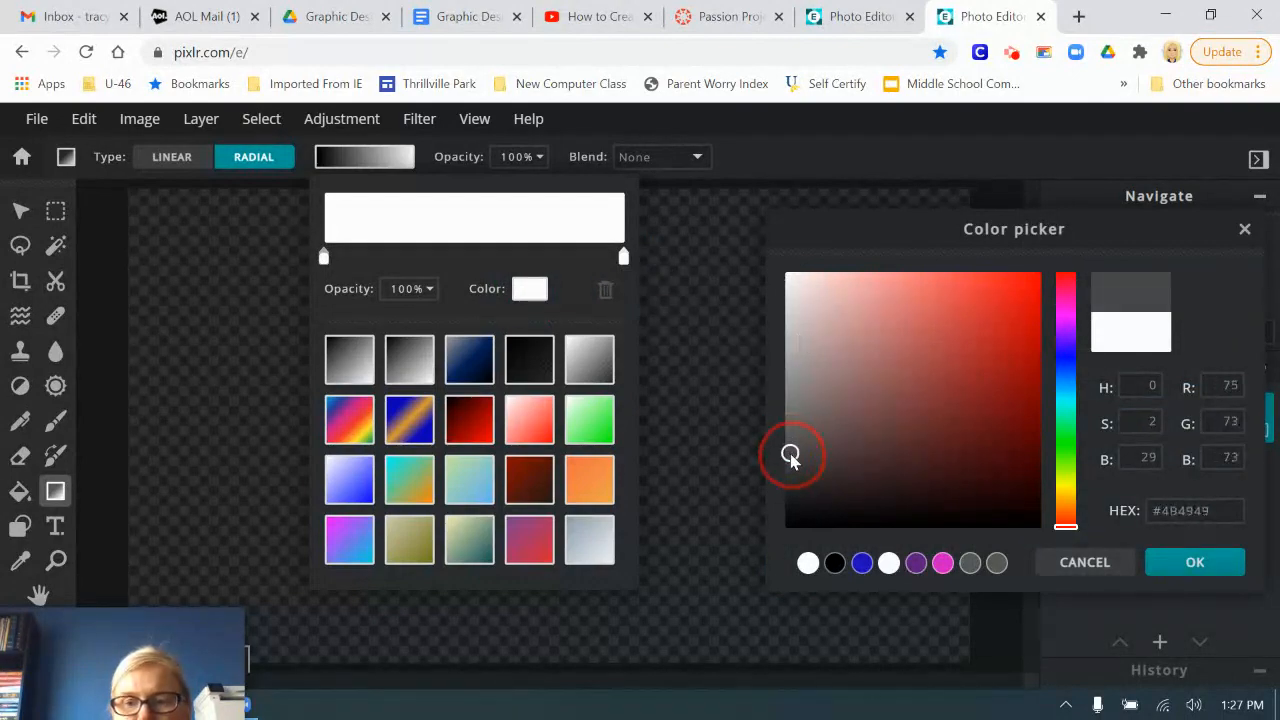
pyautogui.click(1187, 564)
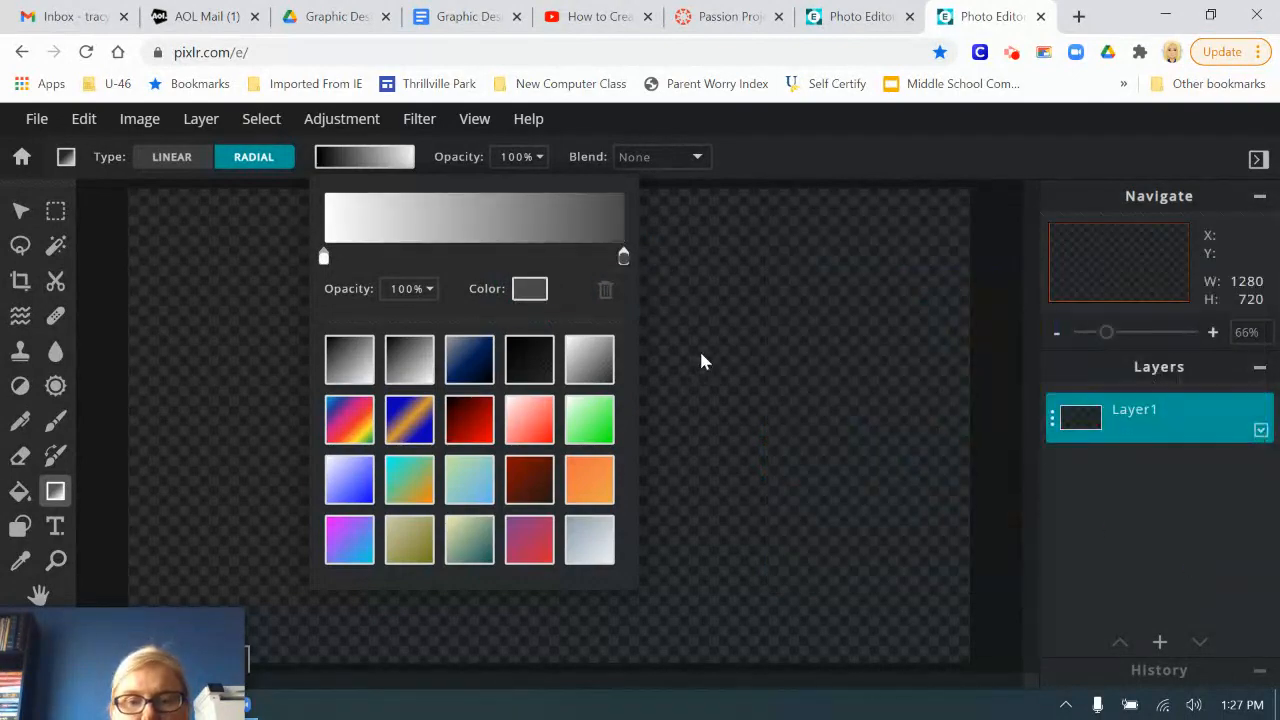
pyautogui.click(792, 168)
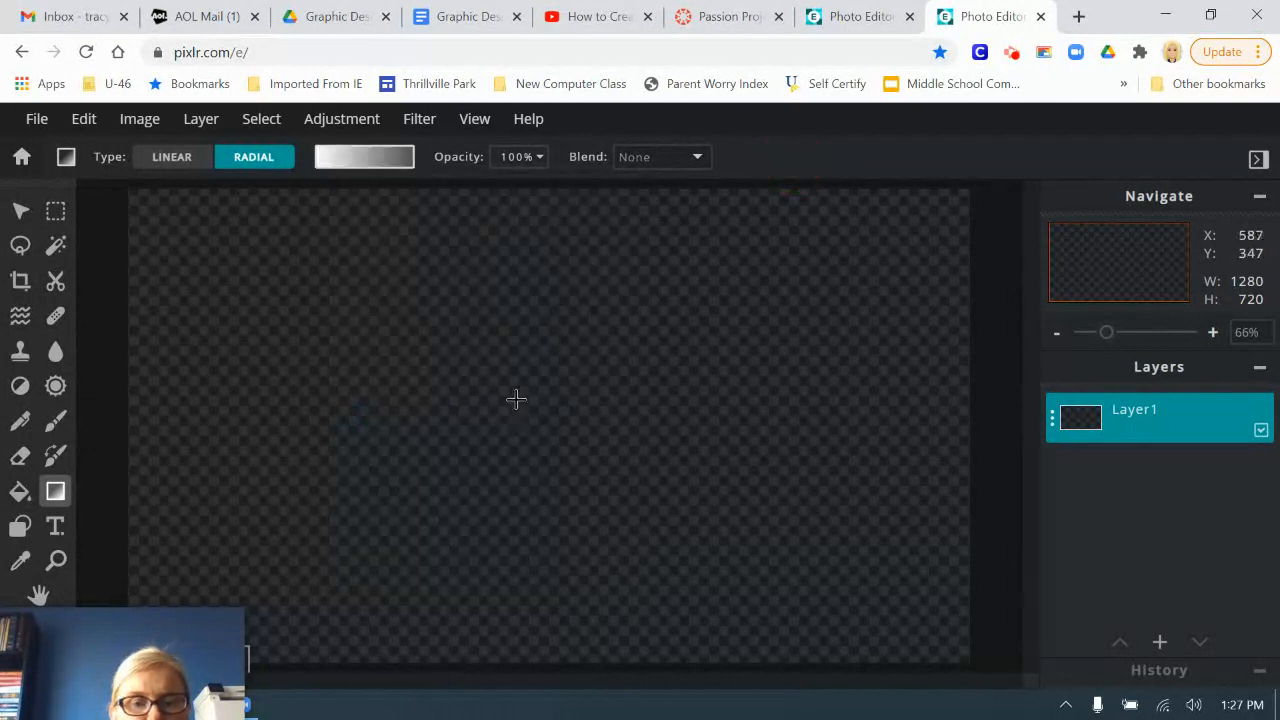
pyautogui.moveTo(522, 421); pyautogui.dragTo(962, 420)
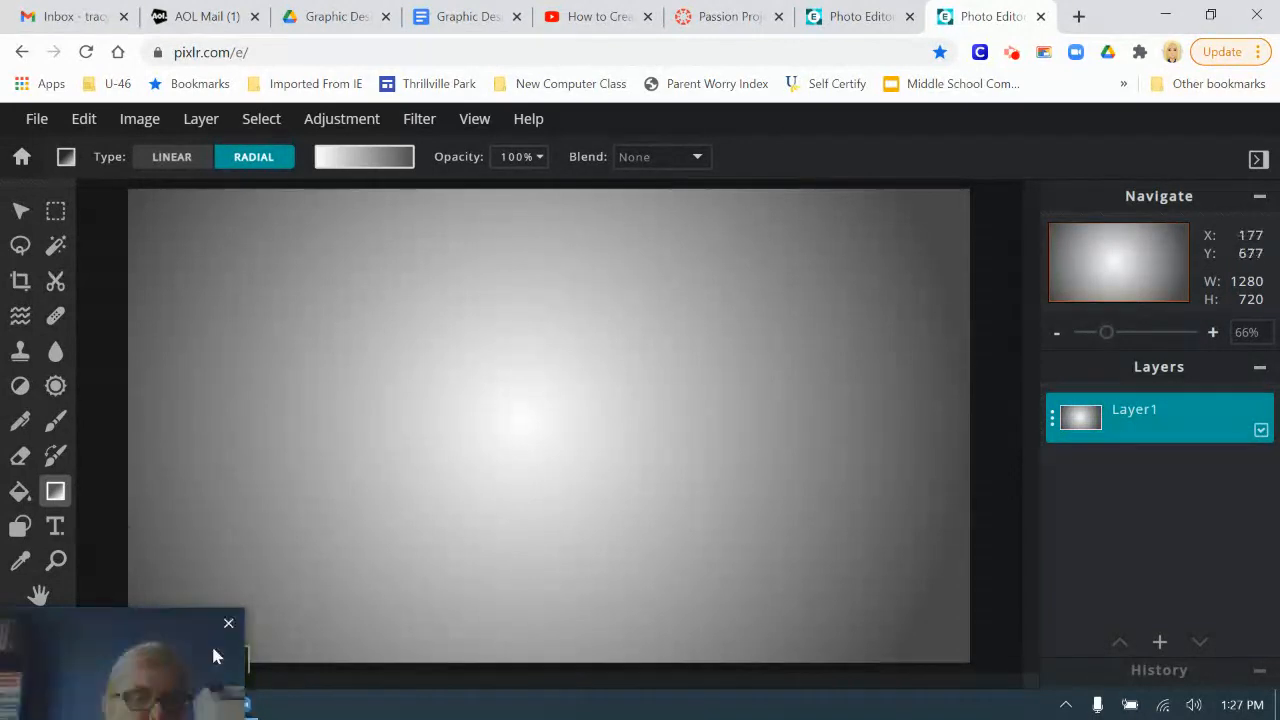
pyautogui.moveTo(54, 625); pyautogui.dragTo(78, 590)
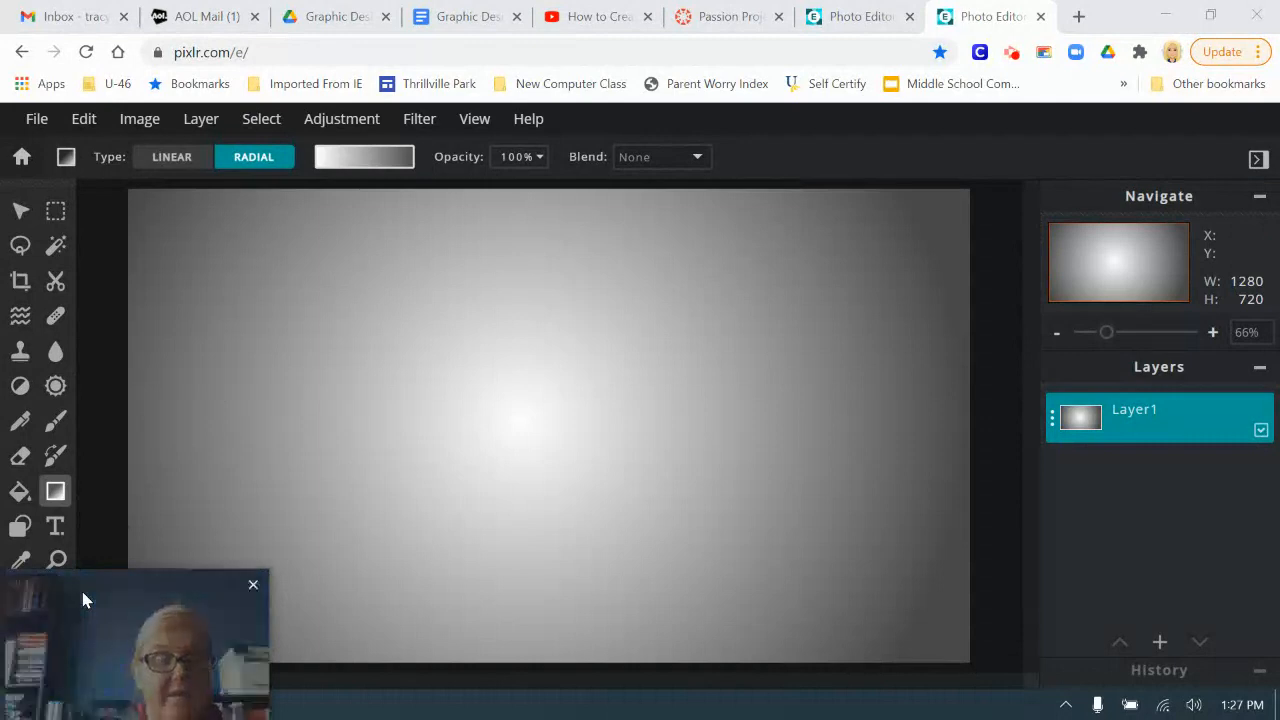
# Step: On a new empty layer, draw an unfilled black circle about 719 × 712 px with a stroke of 50
pyautogui.click(1160, 643)
pyautogui.click(826, 382)
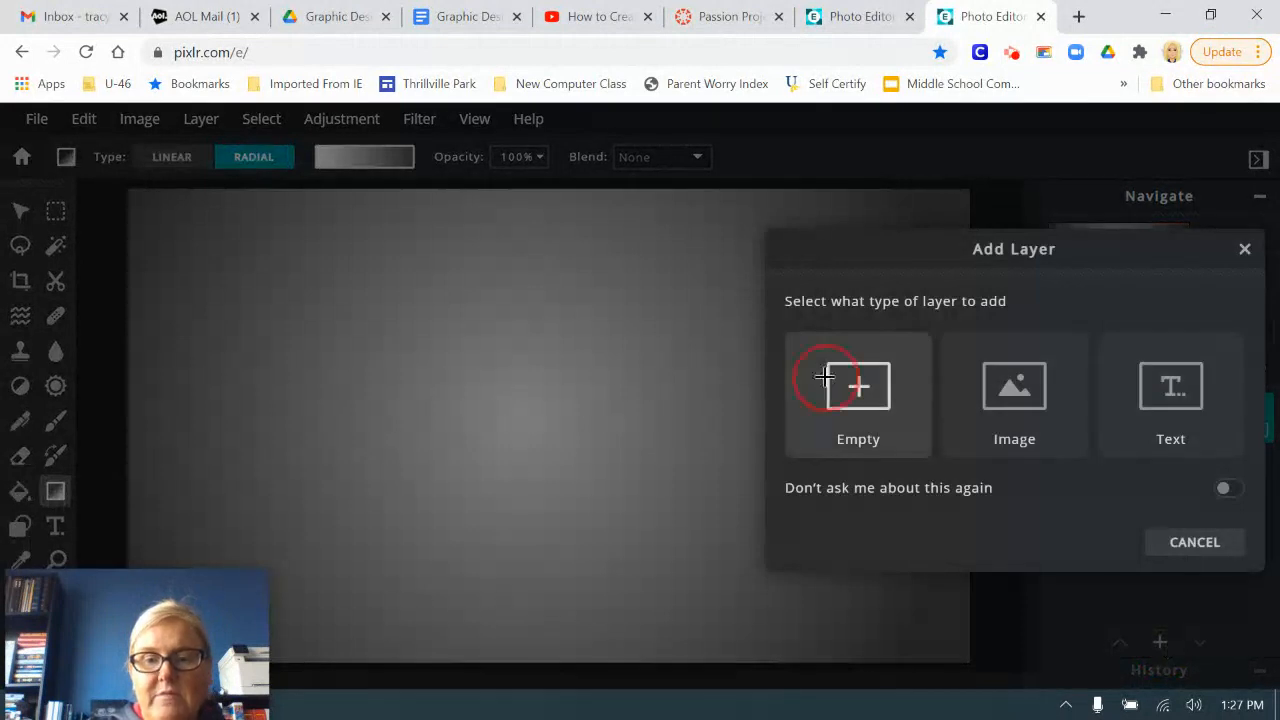
pyautogui.click(20, 526)
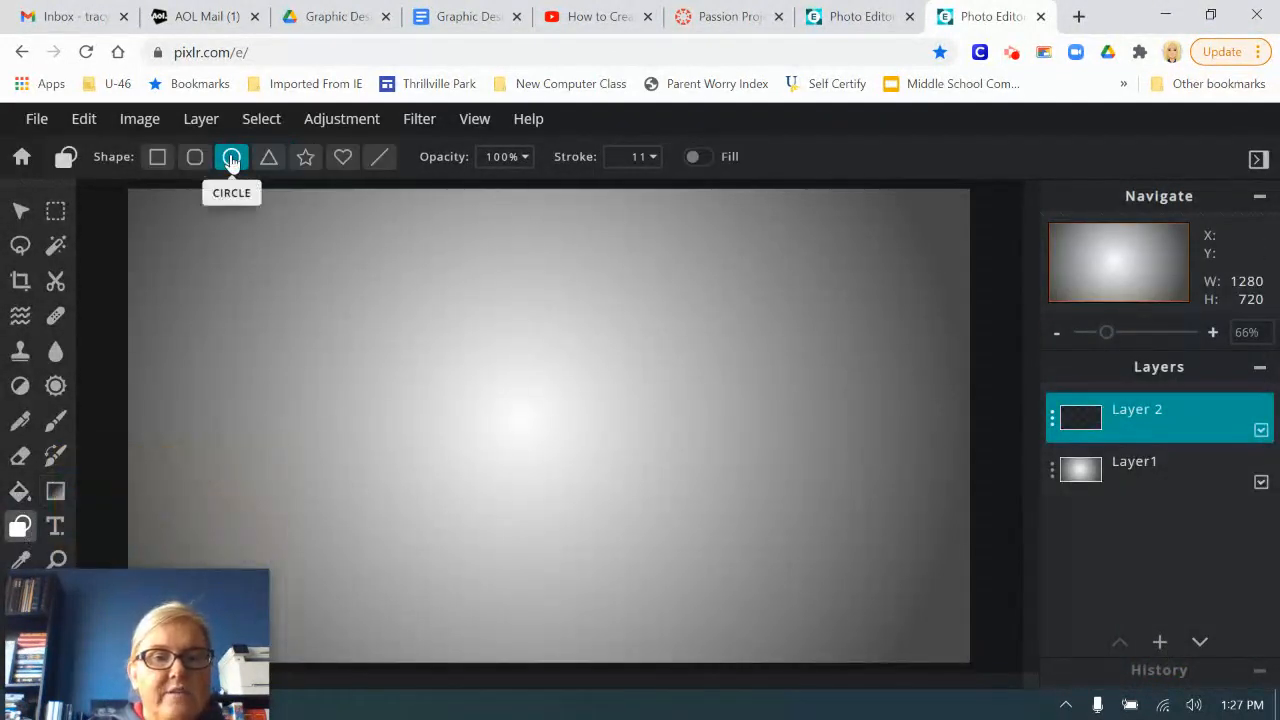
pyautogui.click(660, 156)
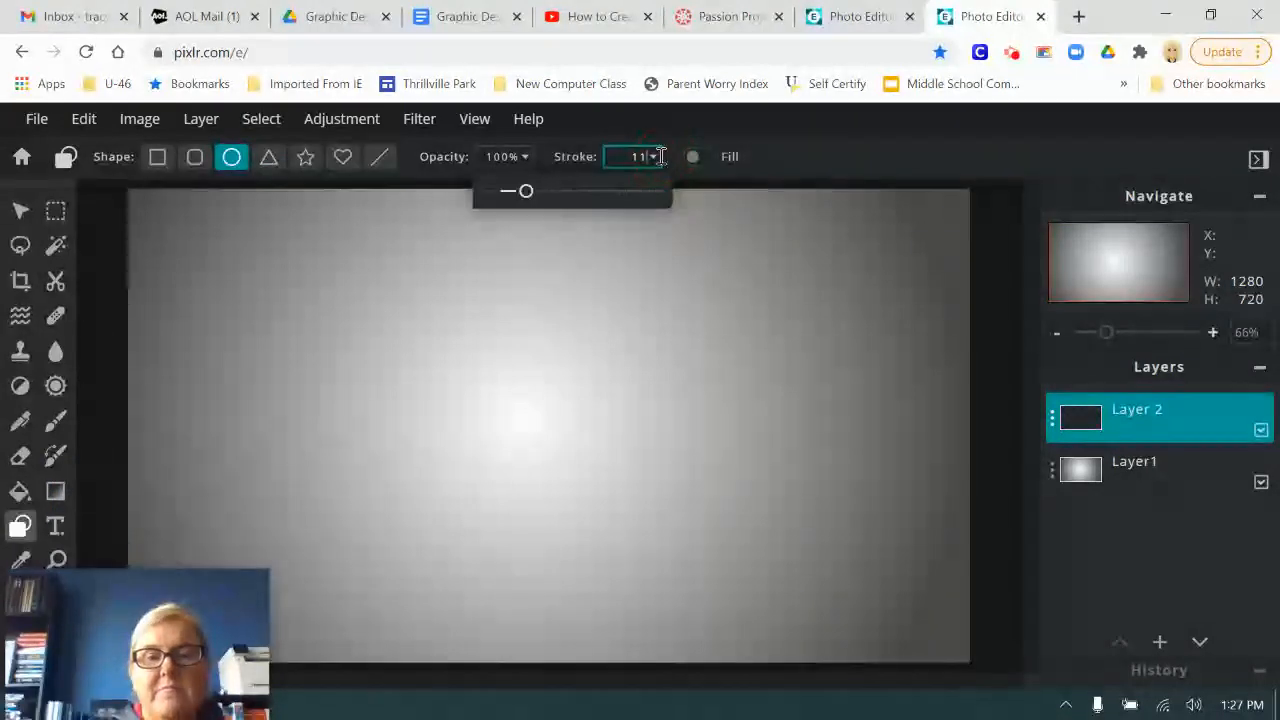
pyautogui.moveTo(525, 195); pyautogui.dragTo(689, 197)
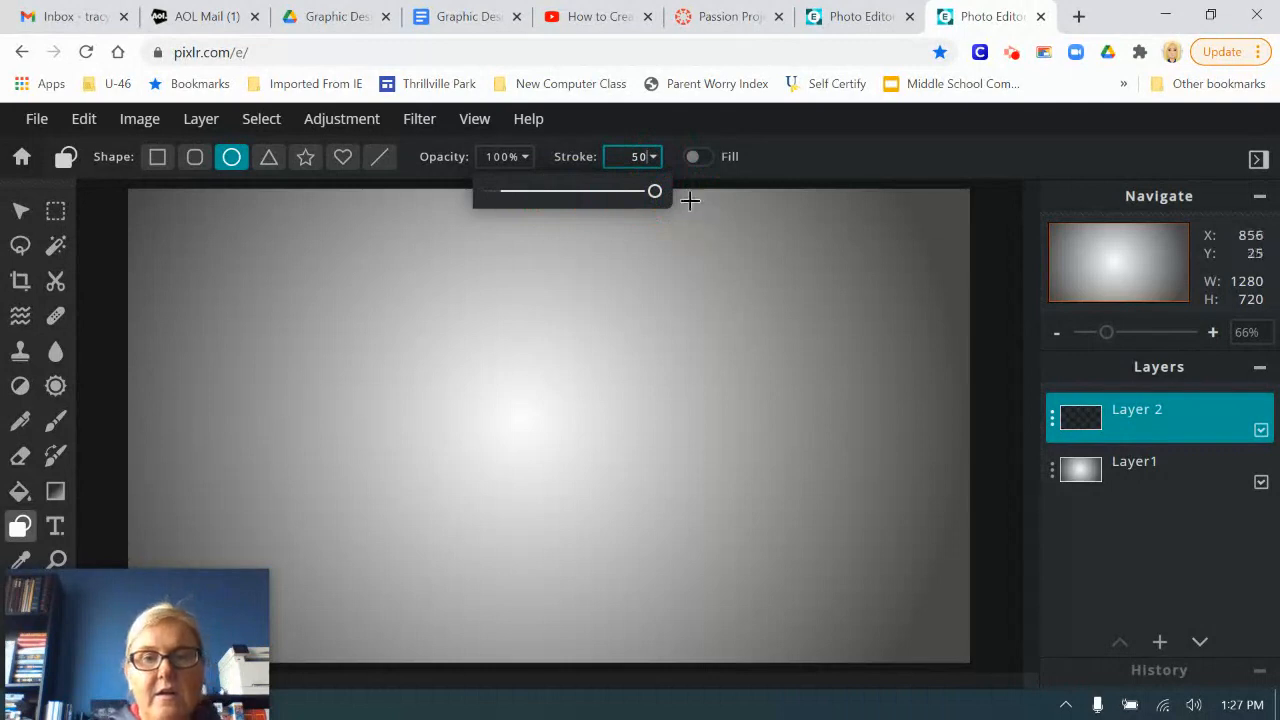
pyautogui.moveTo(86, 606)
pyautogui.mouseDown()
pyautogui.moveTo(238, 631)
pyautogui.moveTo(88, 640)
pyautogui.mouseUp()
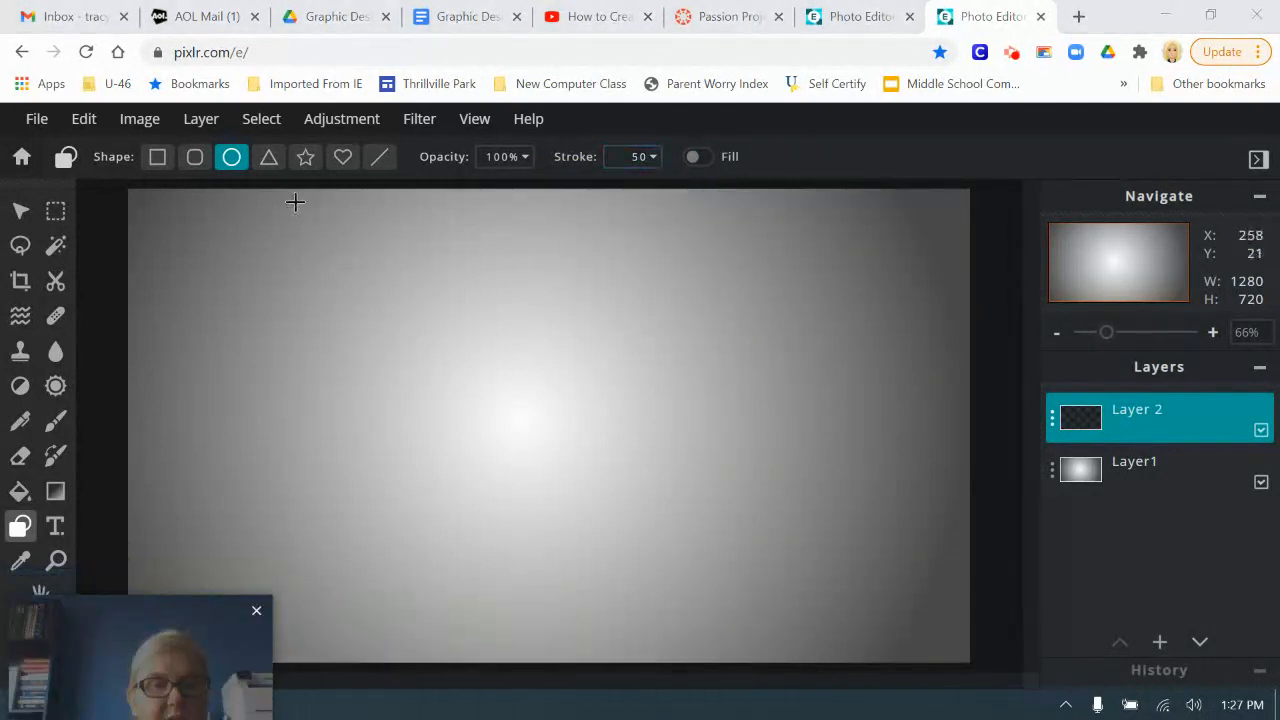
pyautogui.moveTo(299, 200); pyautogui.dragTo(796, 577)
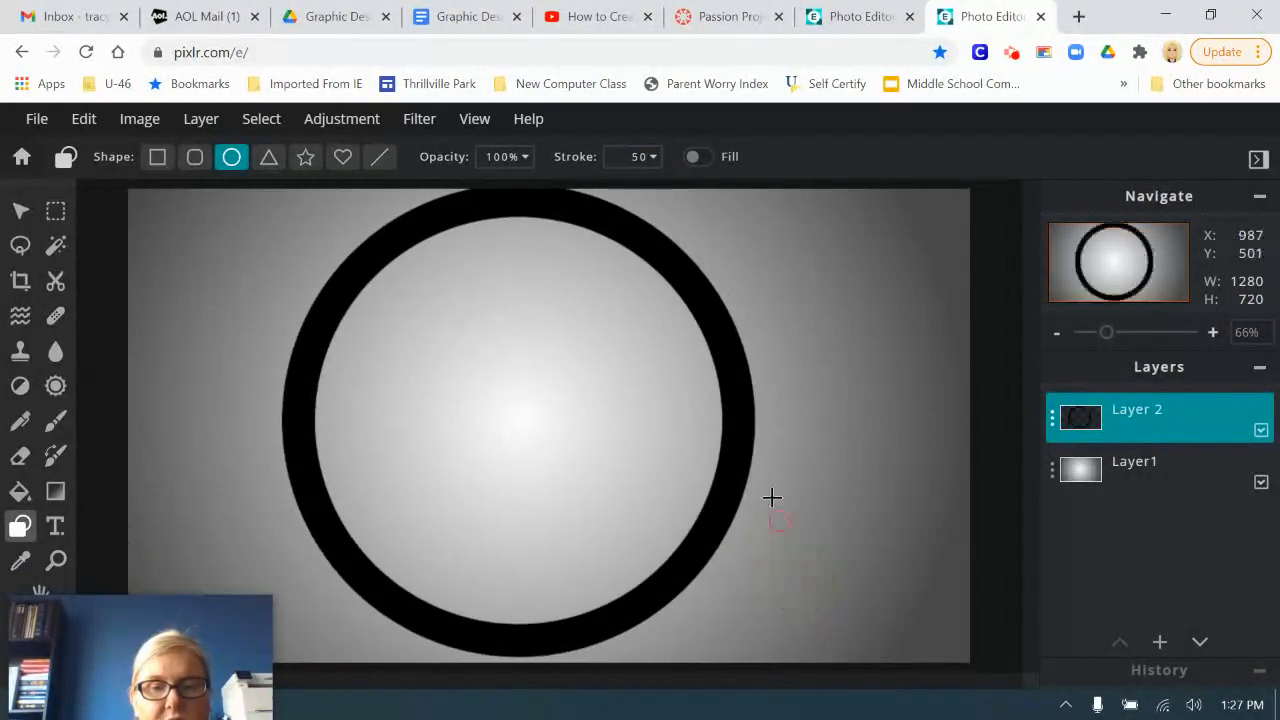
# Step: Move the circle so it is horizontally centered on the canvas, and deselect it
pyautogui.click(22, 212)
pyautogui.moveTo(571, 429); pyautogui.dragTo(600, 428)
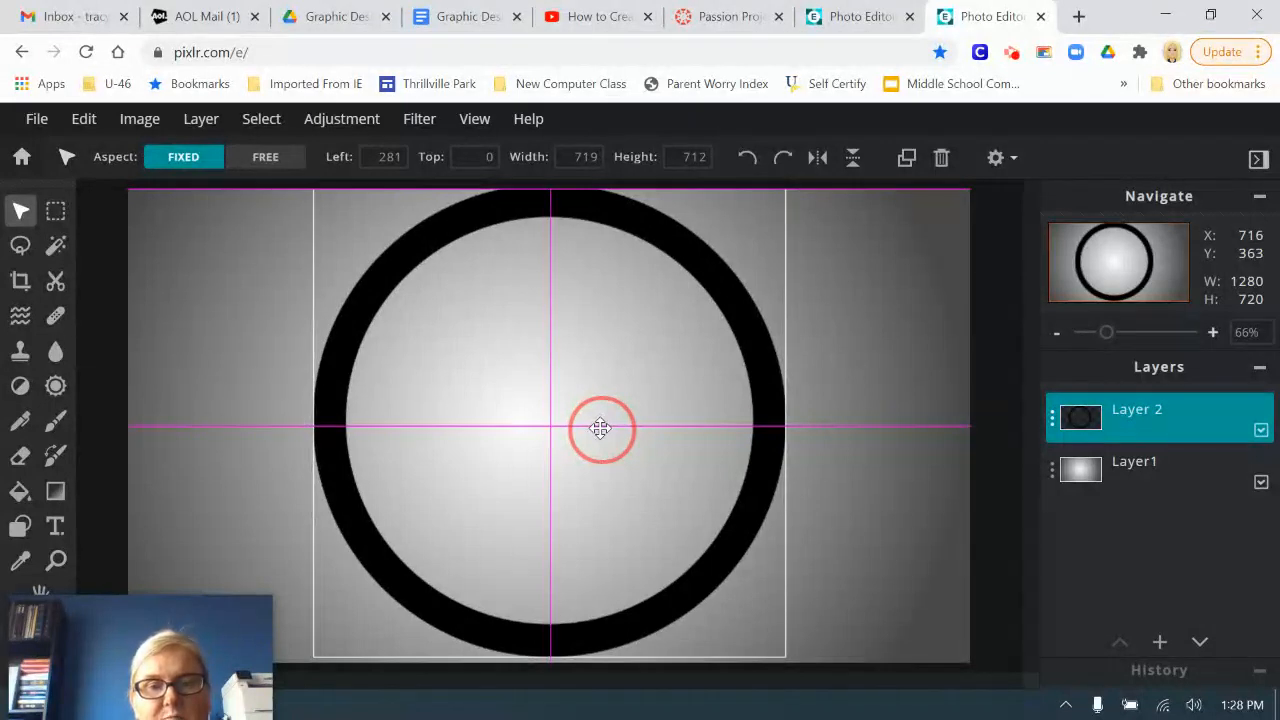
pyautogui.moveTo(600, 428); pyautogui.dragTo(600, 428)
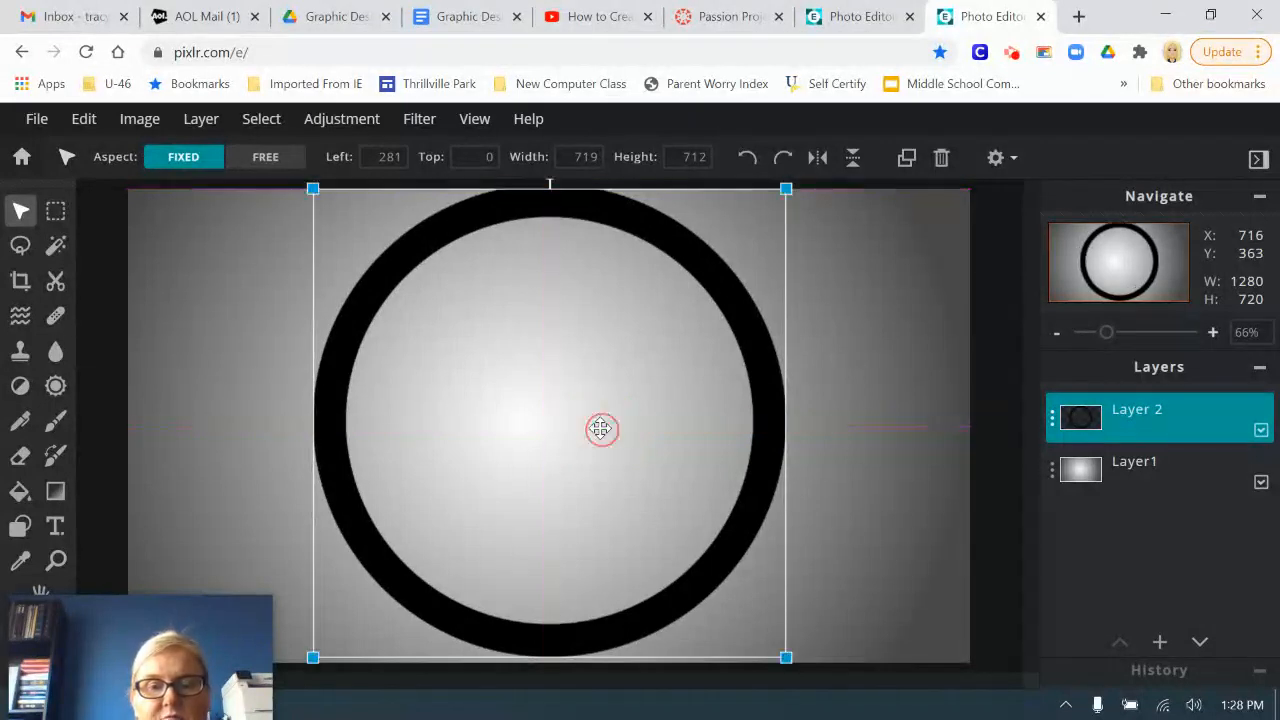
pyautogui.click(984, 478)
# Step: Add a text layer containing the letter T and color the letter white
pyautogui.click(55, 528)
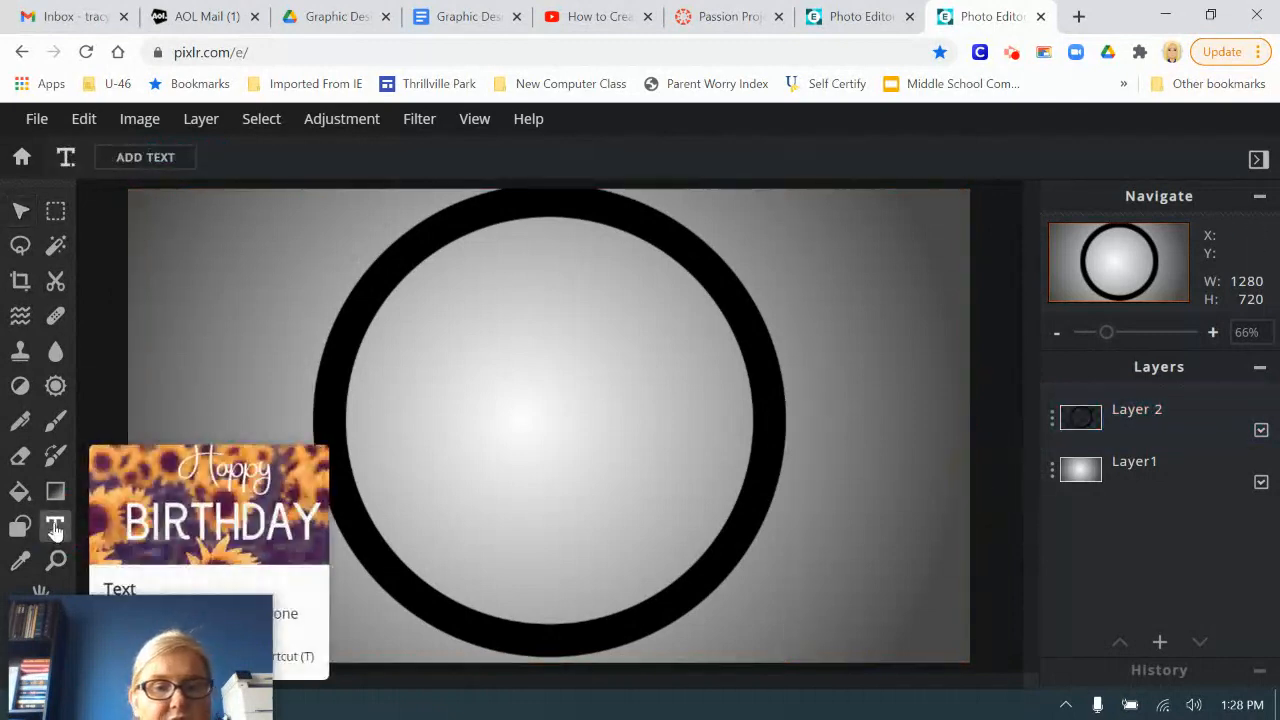
pyautogui.click(146, 158)
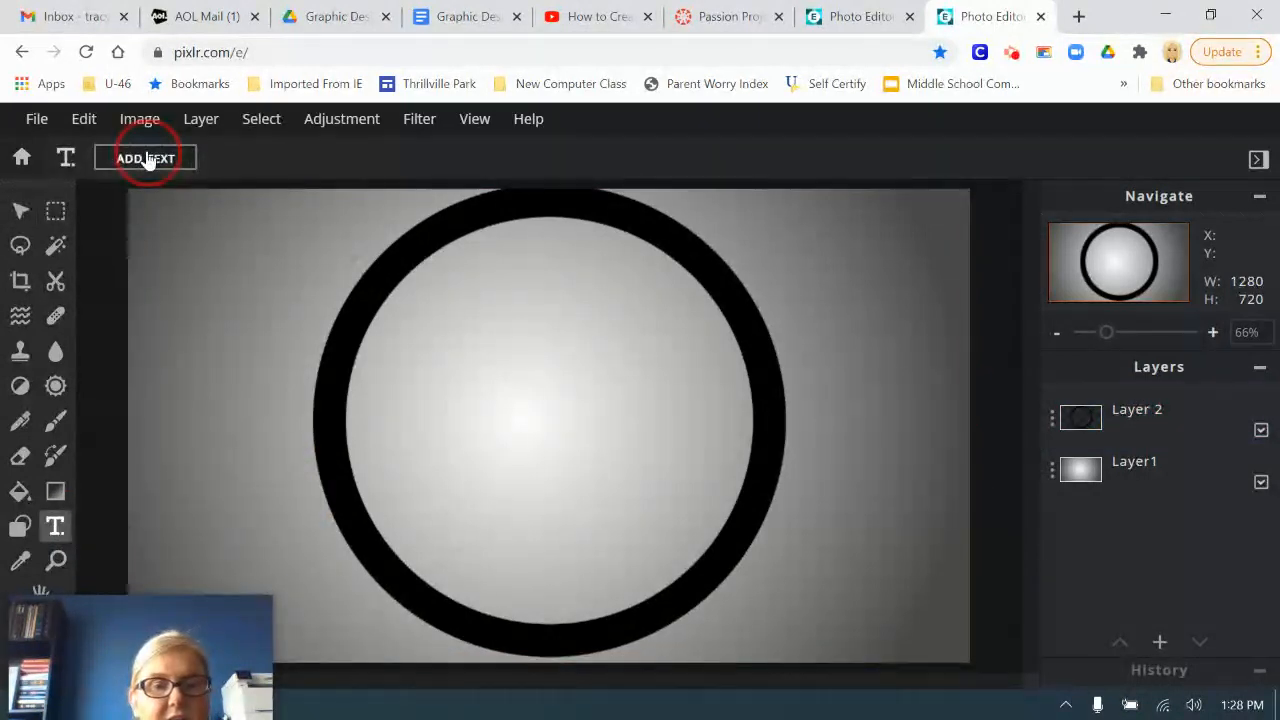
pyautogui.write('T')
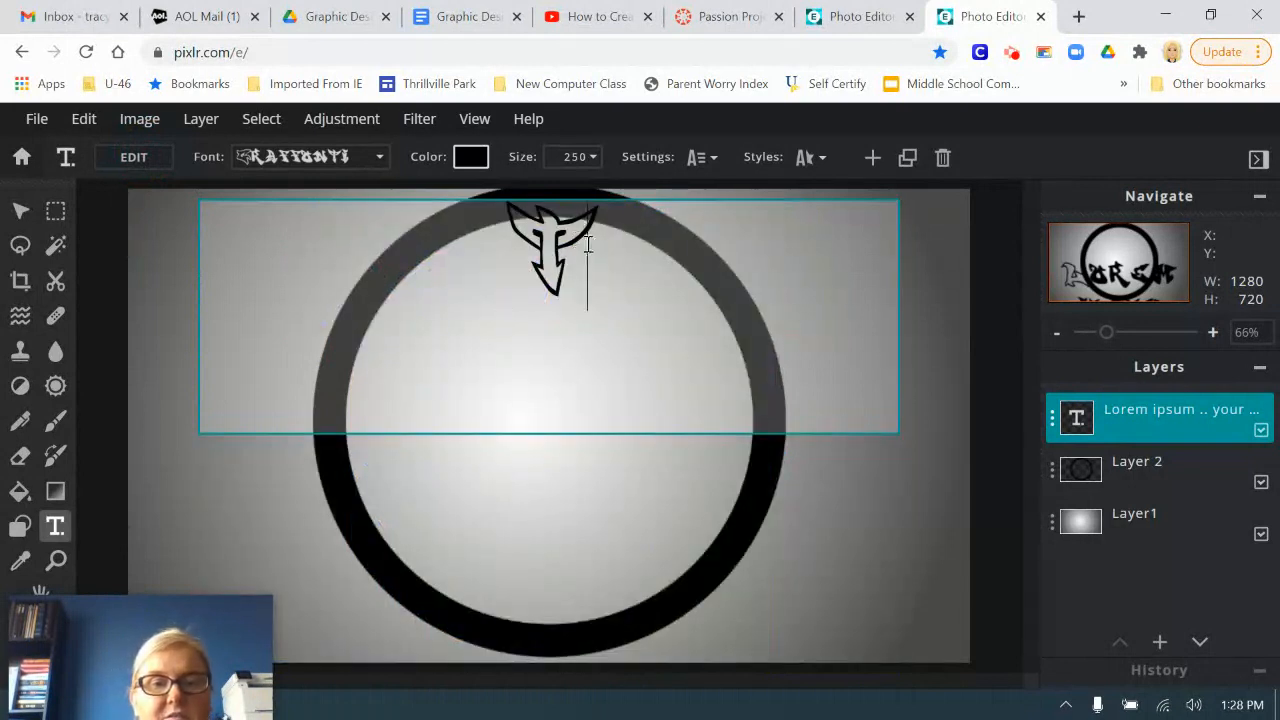
pyautogui.moveTo(588, 245); pyautogui.dragTo(509, 249)
pyautogui.click(471, 157)
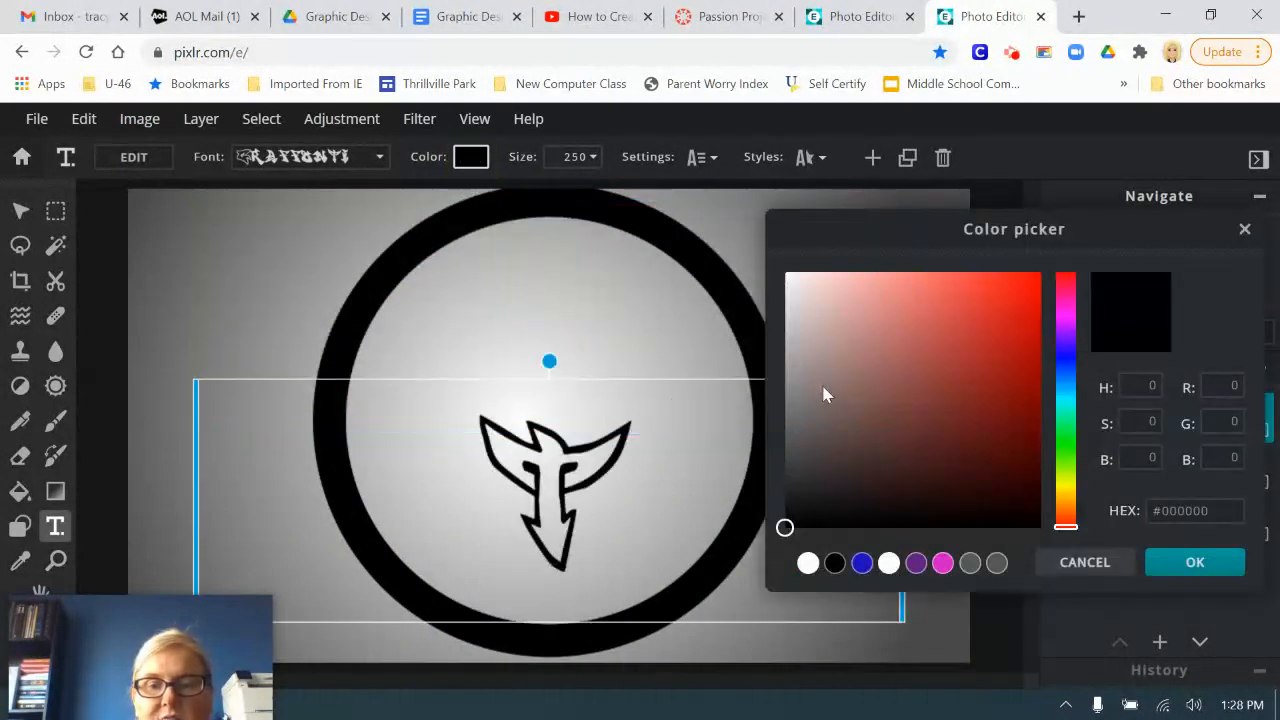
pyautogui.click(808, 564)
pyautogui.click(1185, 562)
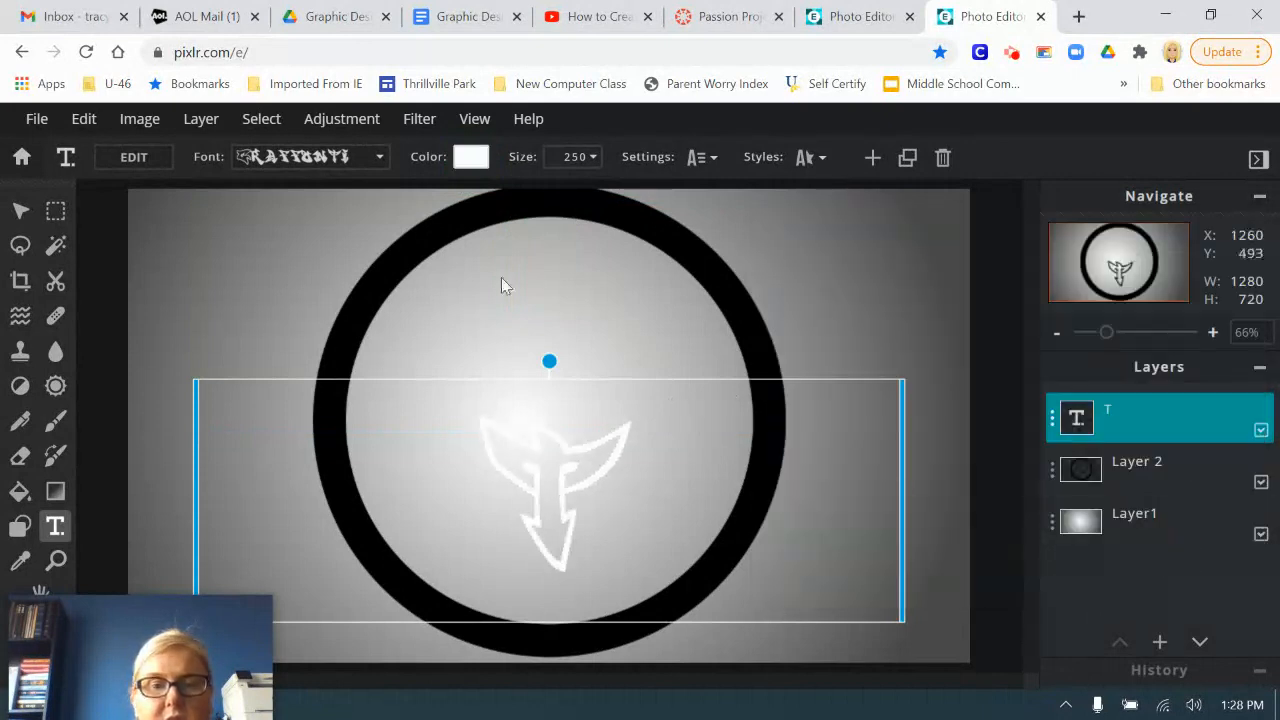
# Step: Change the font of the letter T to Game On
pyautogui.click(366, 170)
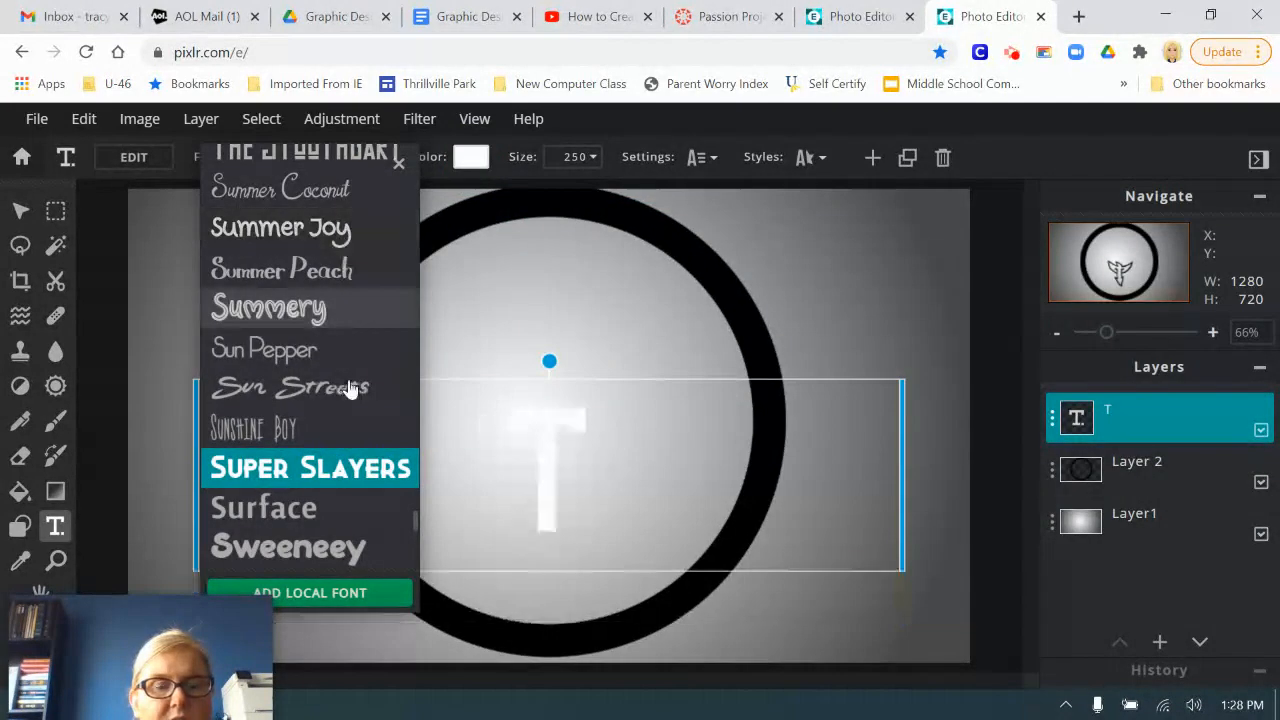
pyautogui.scroll(3, 345, 430)
pyautogui.scroll(5, 360, 450)
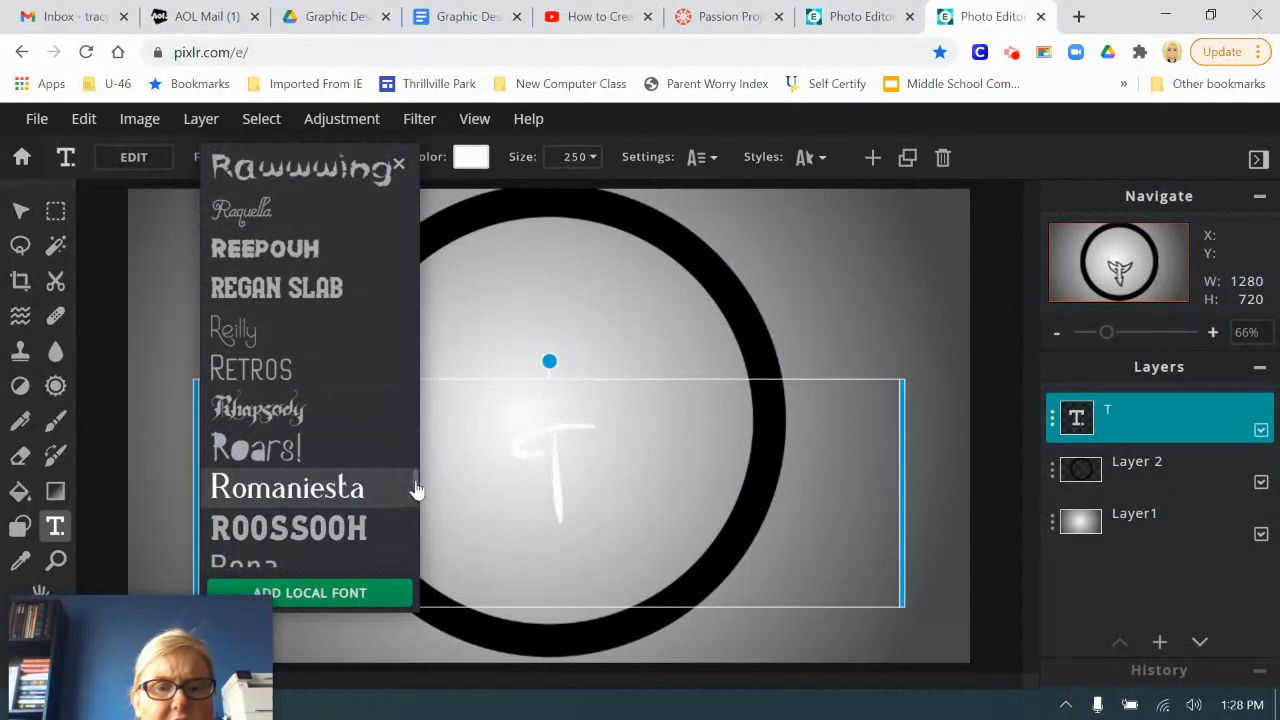
pyautogui.click(409, 425)
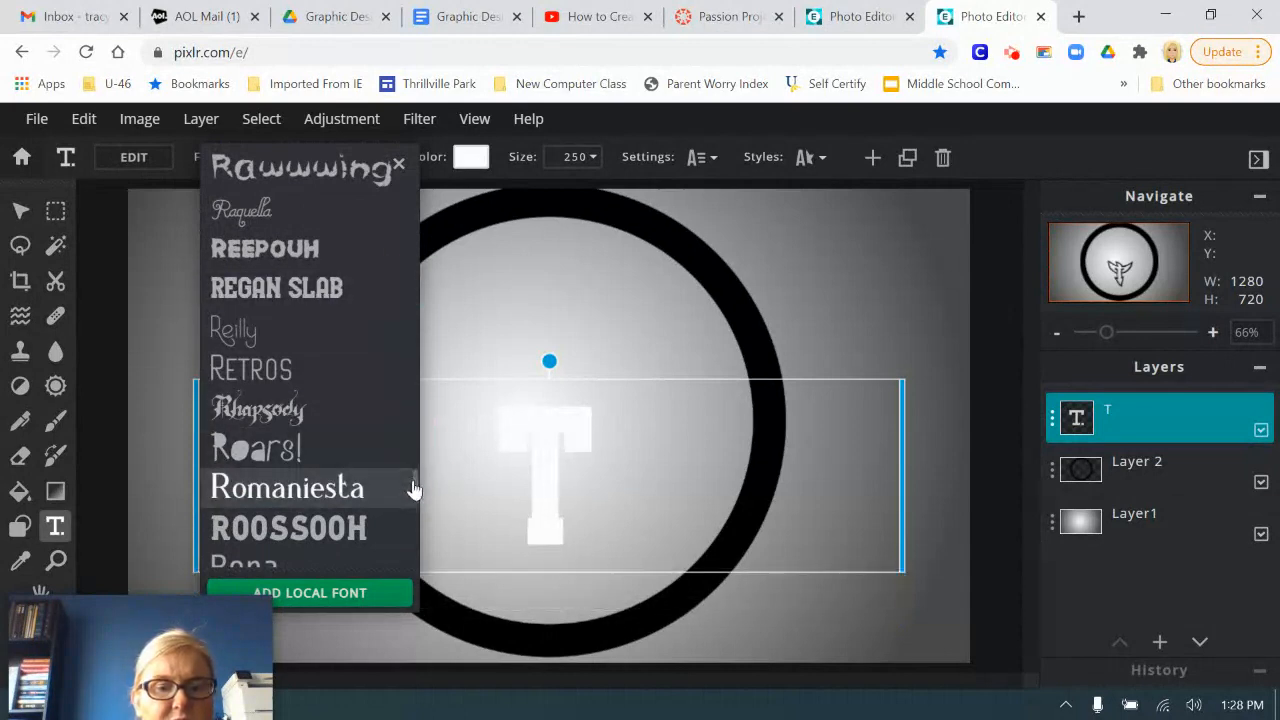
pyautogui.scroll(5, 400, 420)
pyautogui.scroll(15, 398, 322)
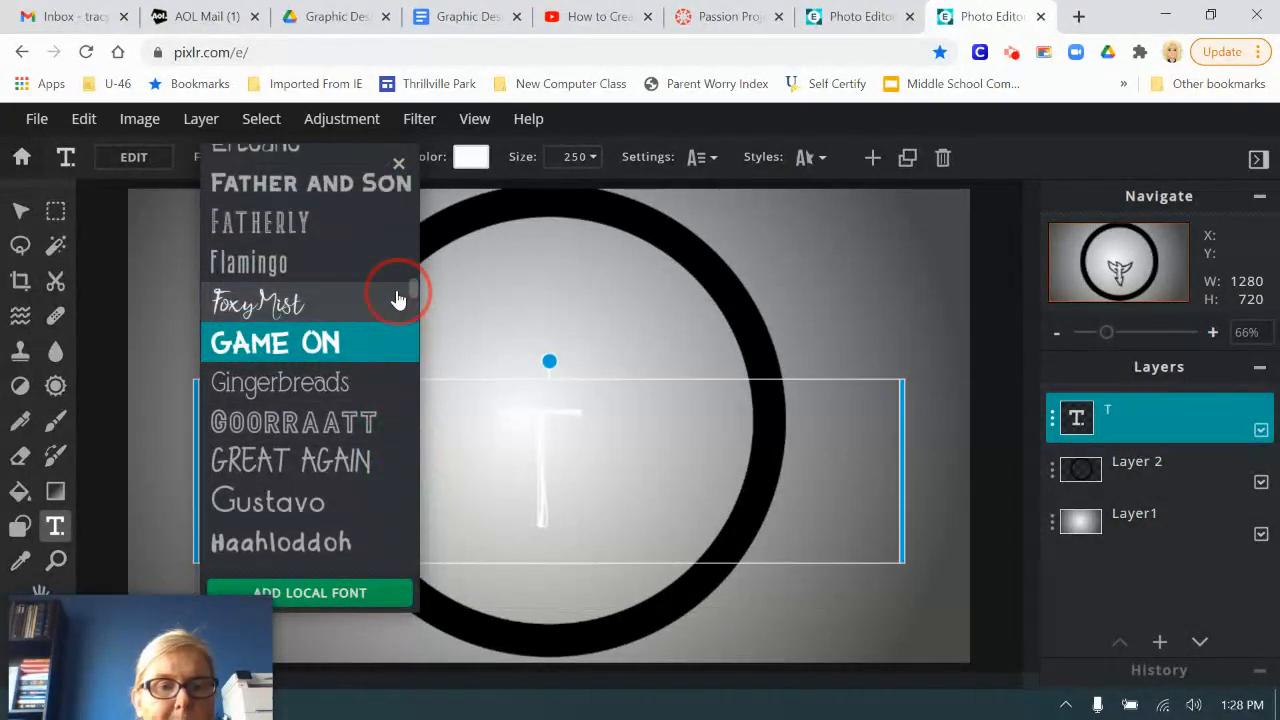
pyautogui.click(310, 343)
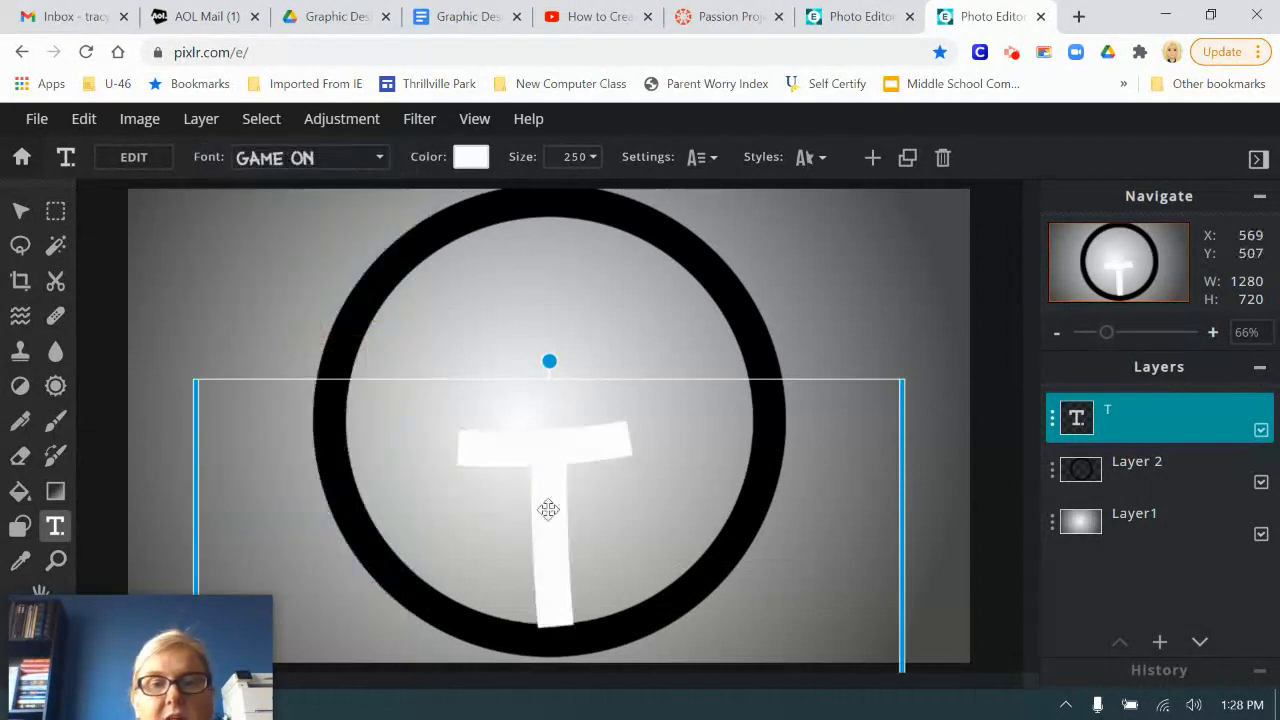
# Step: Set the size of the letter T to 400 and place it over the ring's upper-left edge
pyautogui.click(572, 158)
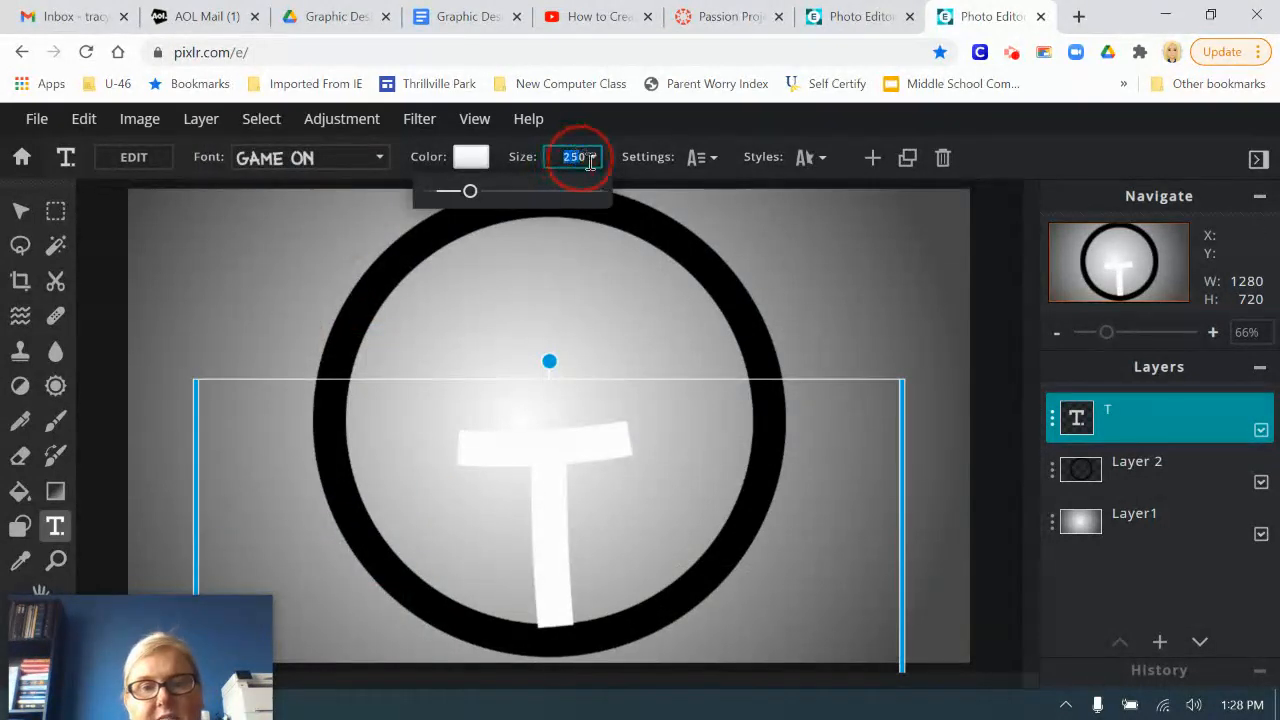
pyautogui.write('500')
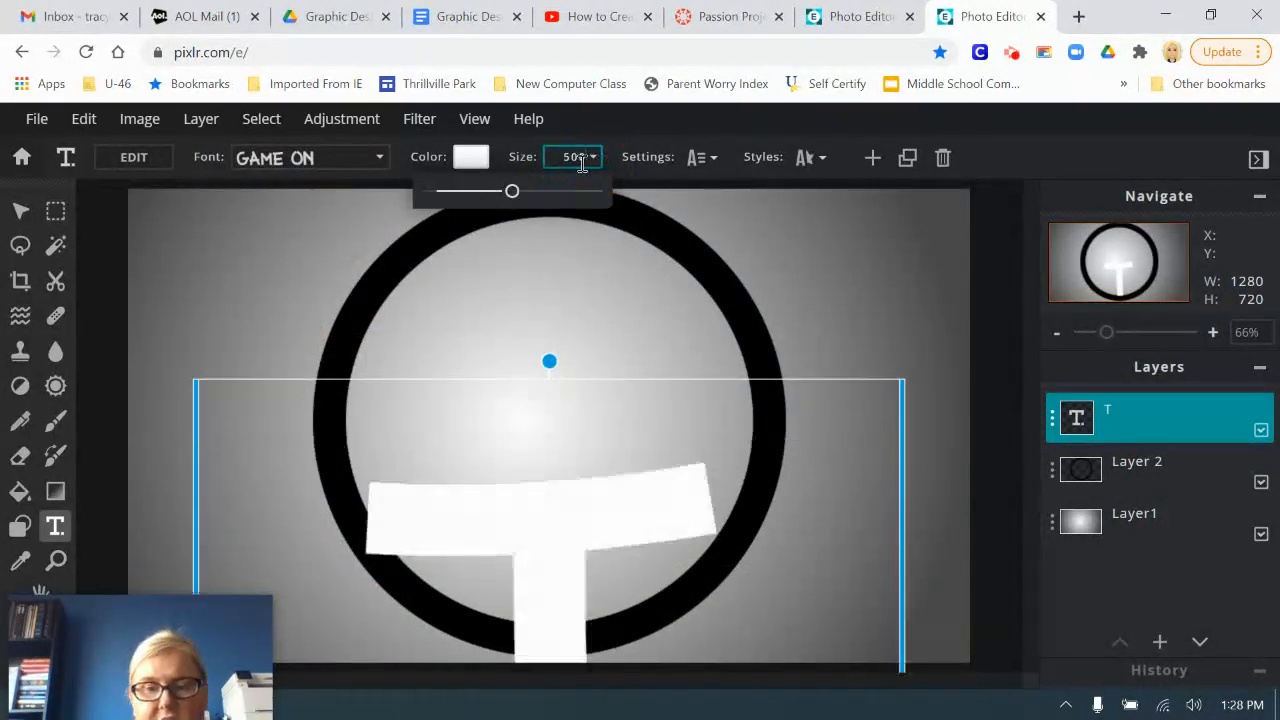
pyautogui.moveTo(544, 572); pyautogui.dragTo(472, 354)
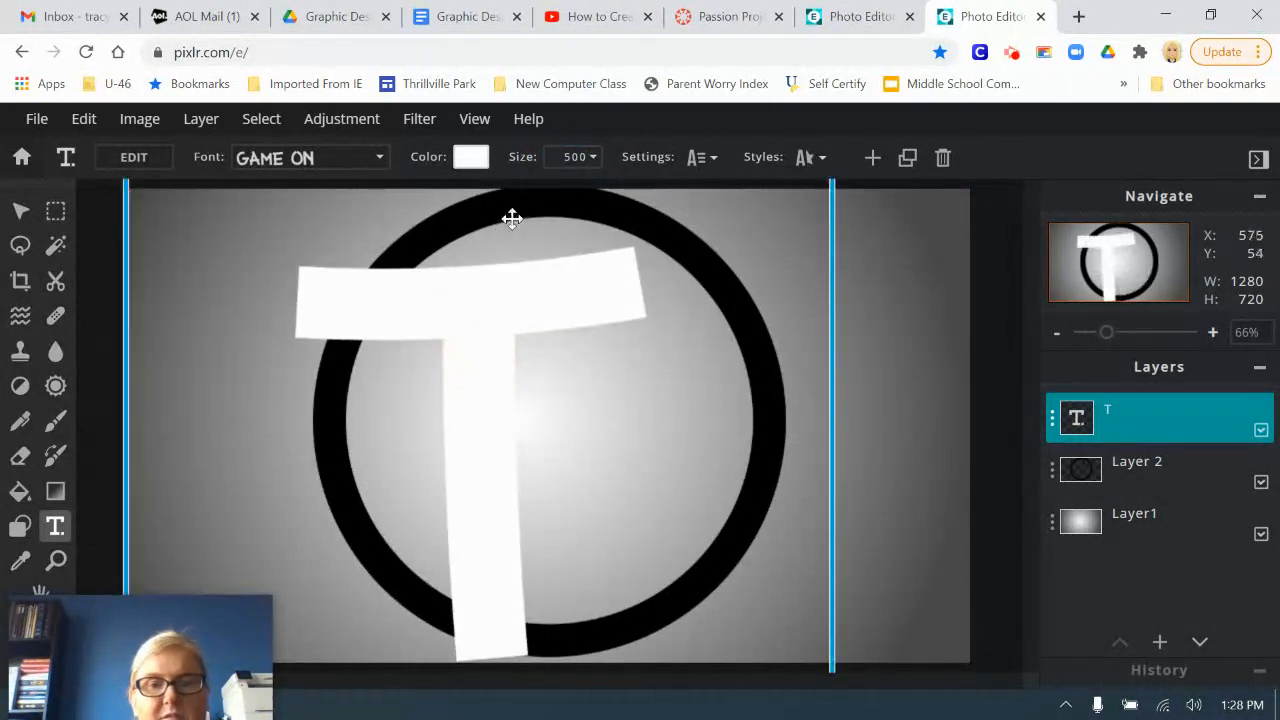
pyautogui.click(577, 155)
pyautogui.write('400')
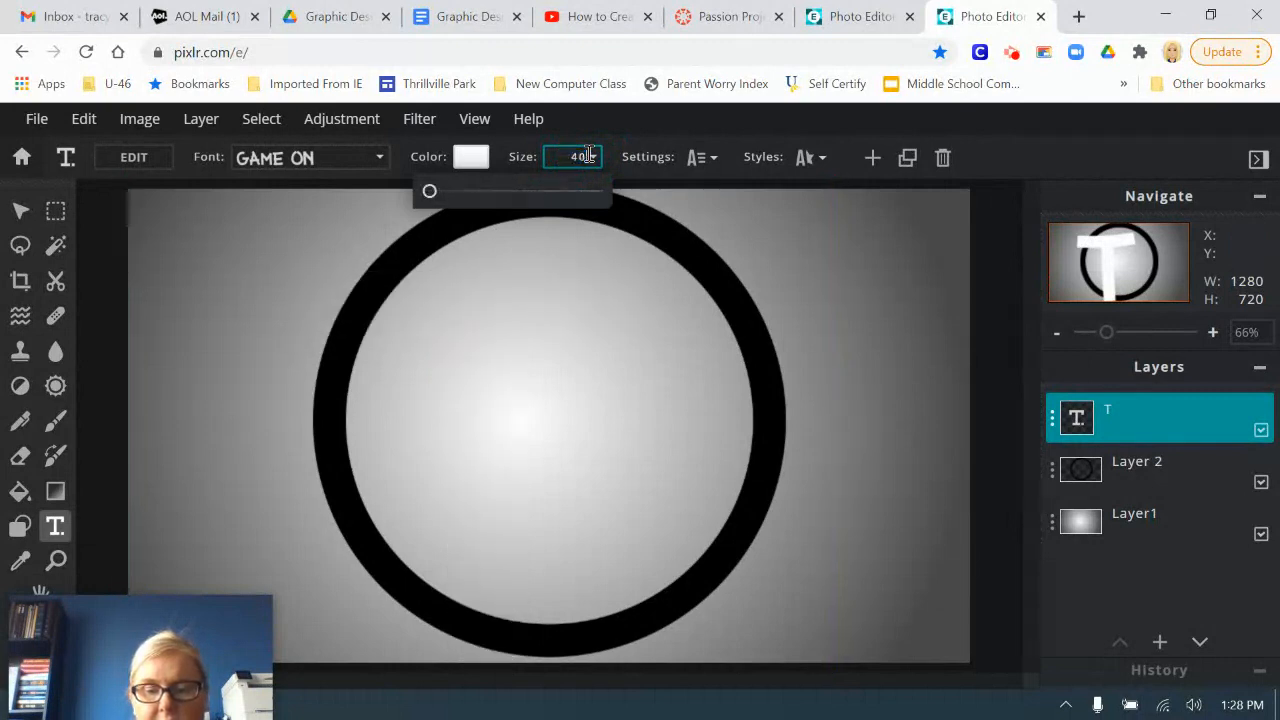
pyautogui.moveTo(491, 451); pyautogui.dragTo(482, 438)
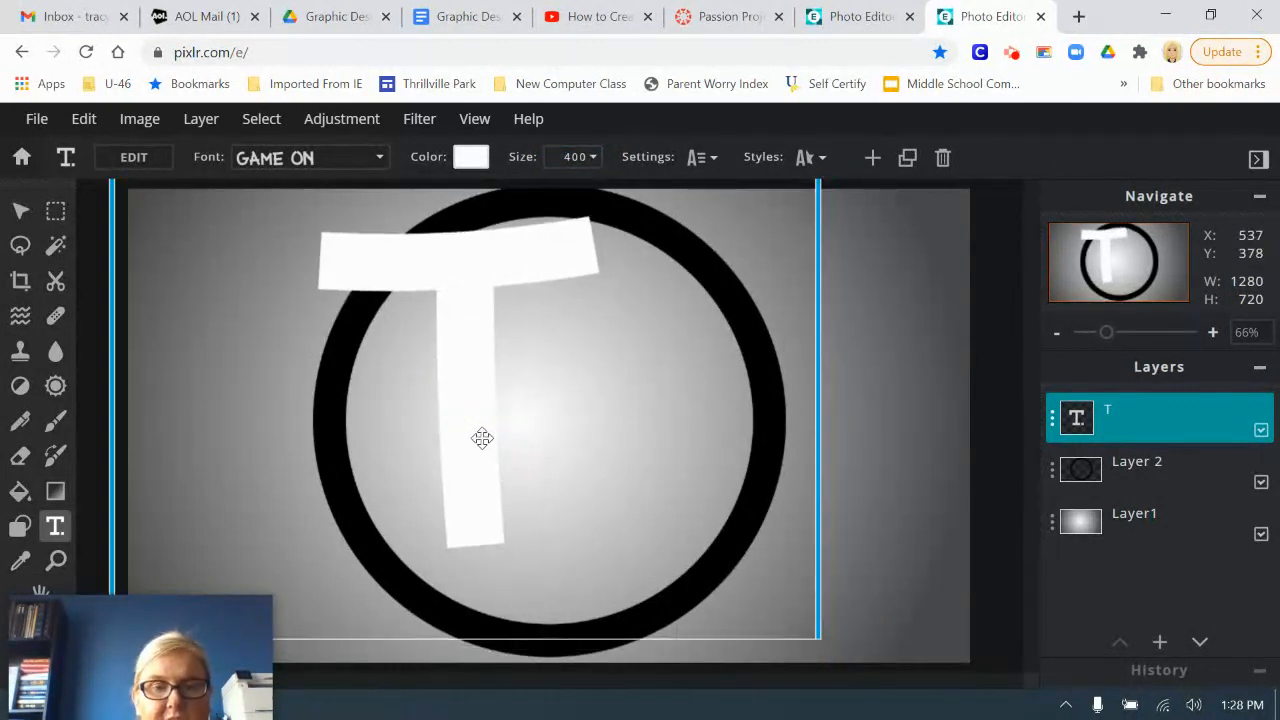
# Step: Duplicate the T text layer and move the copy down and to the right of the original letter
pyautogui.click(1052, 417)
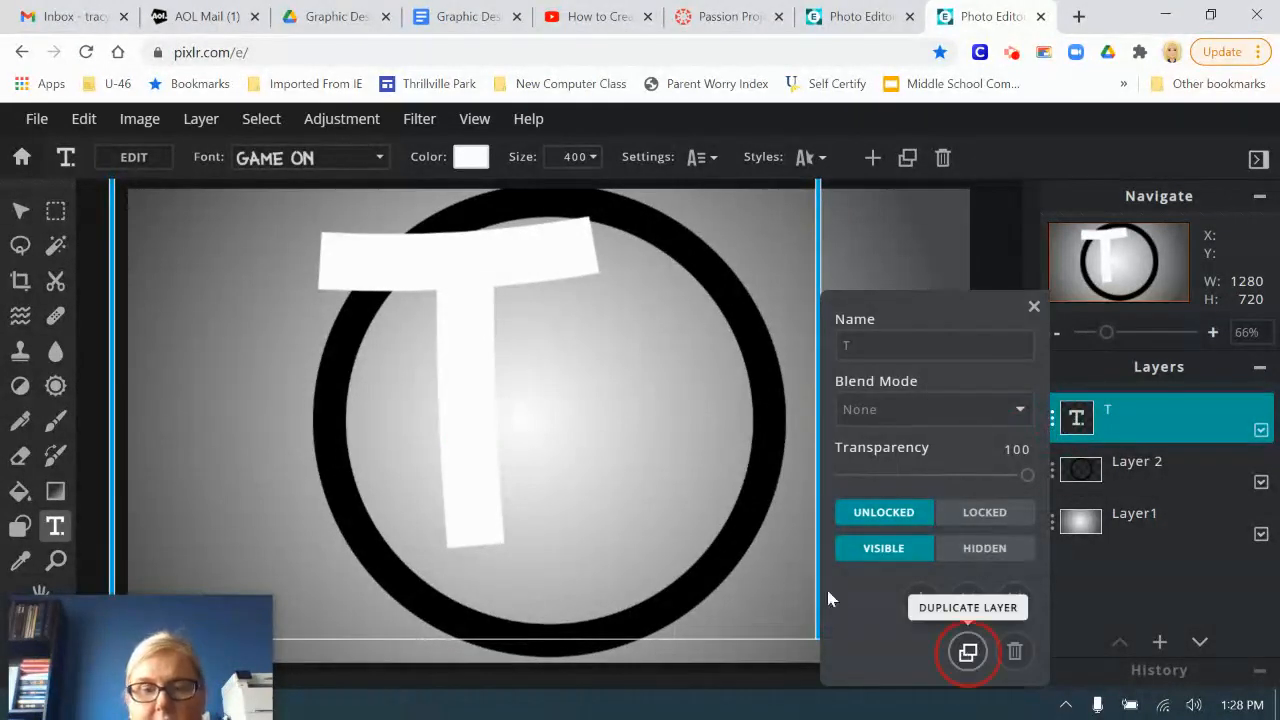
pyautogui.click(968, 652)
pyautogui.moveTo(474, 349); pyautogui.dragTo(671, 434)
# Step: Change the duplicated letter's text to S and finish the text edit
pyautogui.click(142, 162)
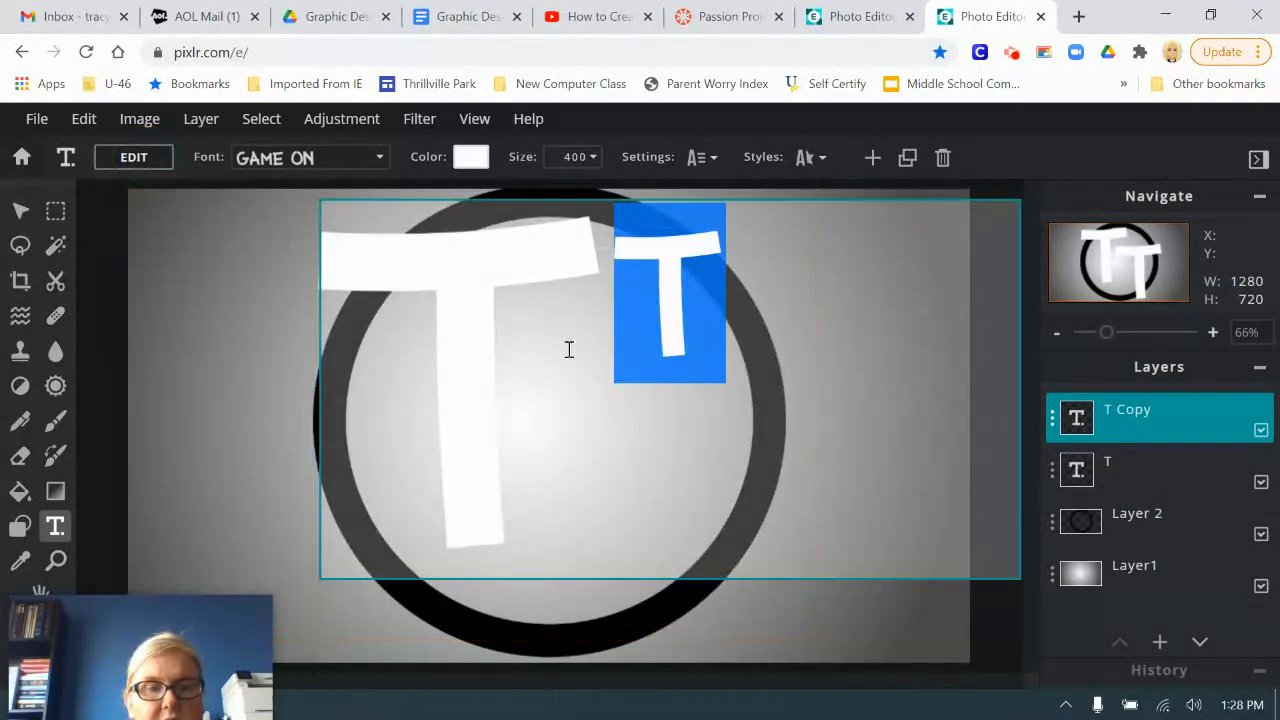
pyautogui.write('S')
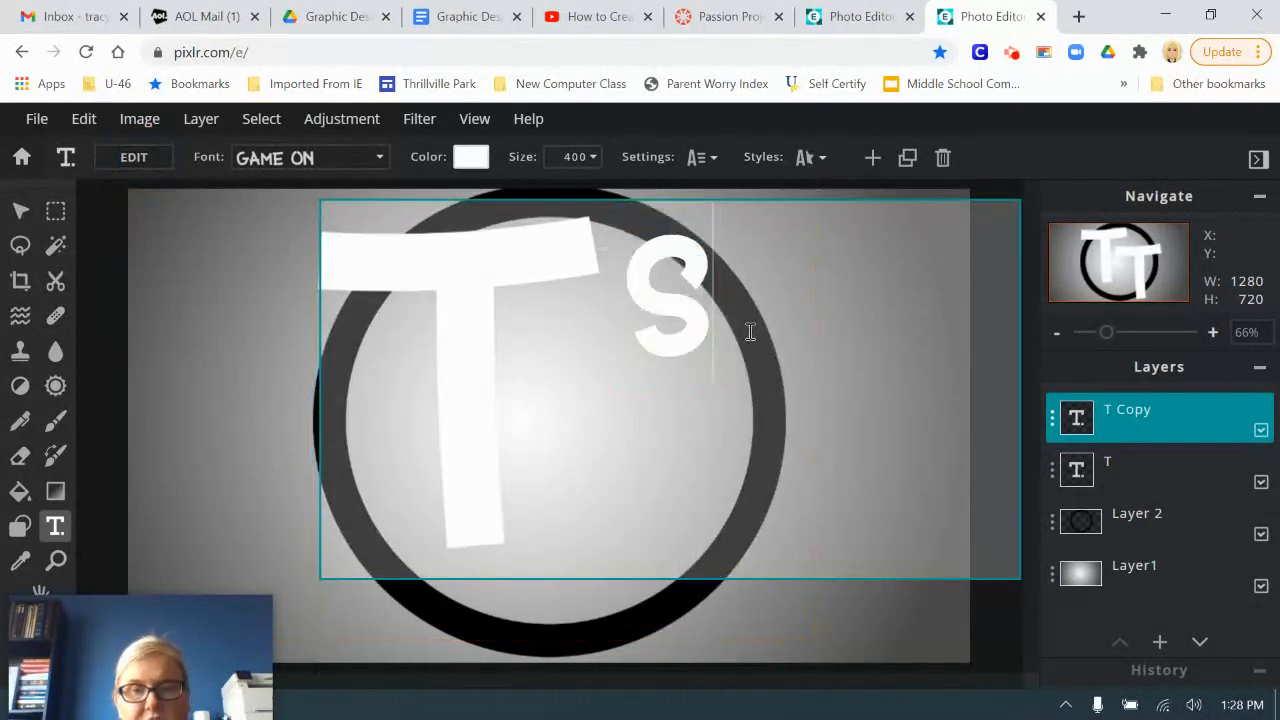
pyautogui.click(984, 628)
# Step: Arrange the two letters so T overlaps the ring's upper-left edge and S overlaps its lower-right edge, close beside the T
pyautogui.moveTo(720, 540)
pyautogui.mouseDown()
pyautogui.moveTo(690, 537)
pyautogui.moveTo(710, 540)
pyautogui.mouseUp()
pyautogui.moveTo(477, 417); pyautogui.dragTo(480, 415)
pyautogui.moveTo(360, 239); pyautogui.dragTo(374, 242)
pyautogui.moveTo(466, 349); pyautogui.dragTo(449, 363)
pyautogui.moveTo(360, 237); pyautogui.dragTo(419, 274)
pyautogui.moveTo(738, 562)
pyautogui.mouseDown()
pyautogui.moveTo(700, 551)
pyautogui.moveTo(717, 554)
pyautogui.mouseUp()
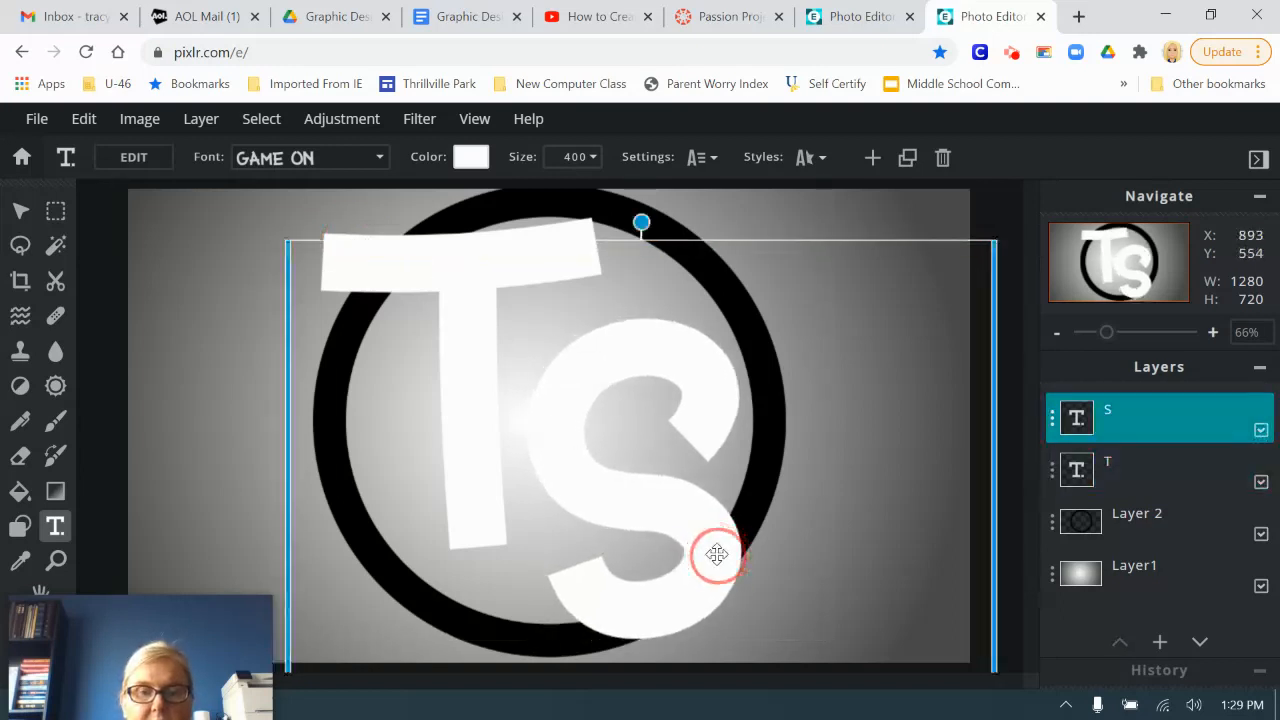
# Step: Merge the S layer down into the T layer and merge the result down into the ring layer
pyautogui.click(1053, 423)
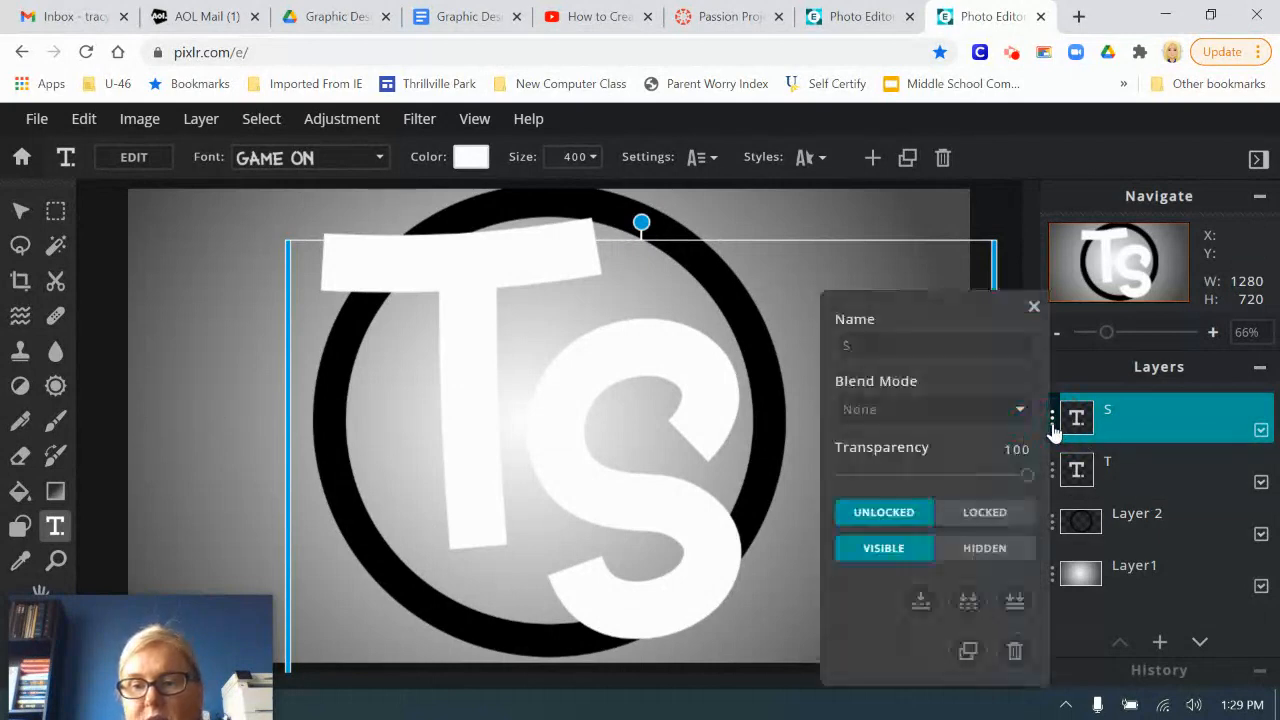
pyautogui.click(921, 602)
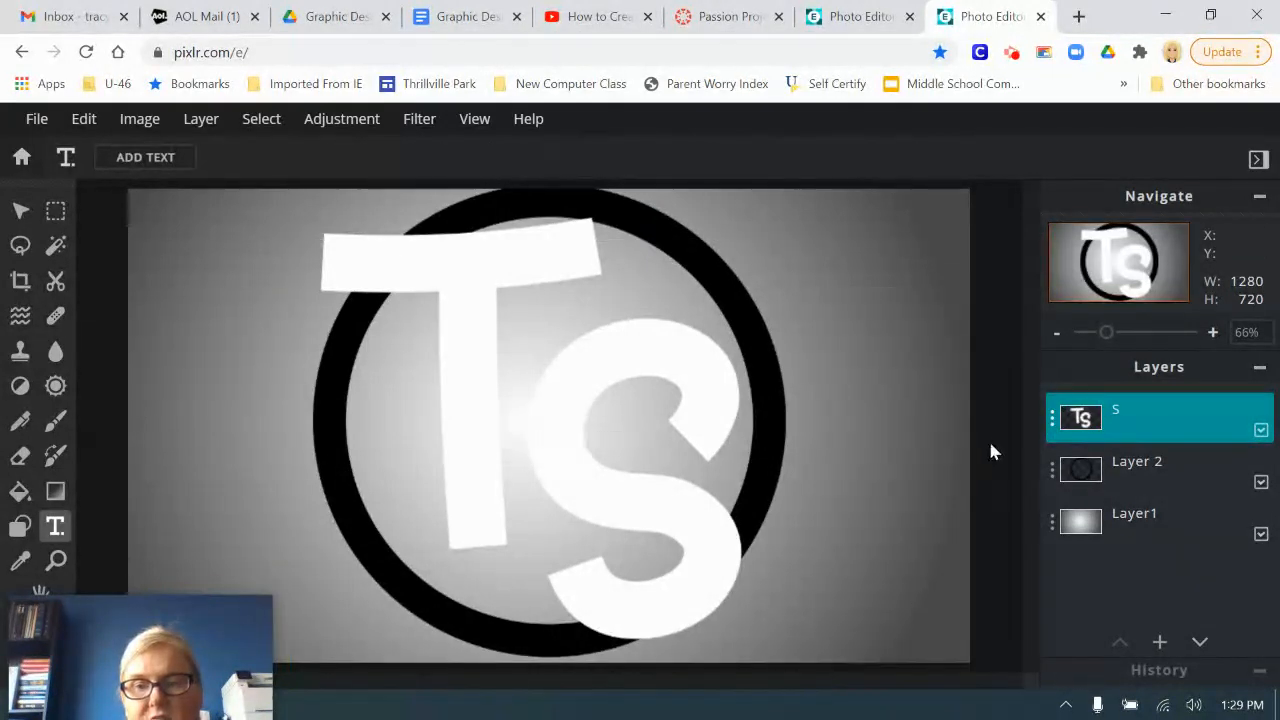
pyautogui.click(1053, 420)
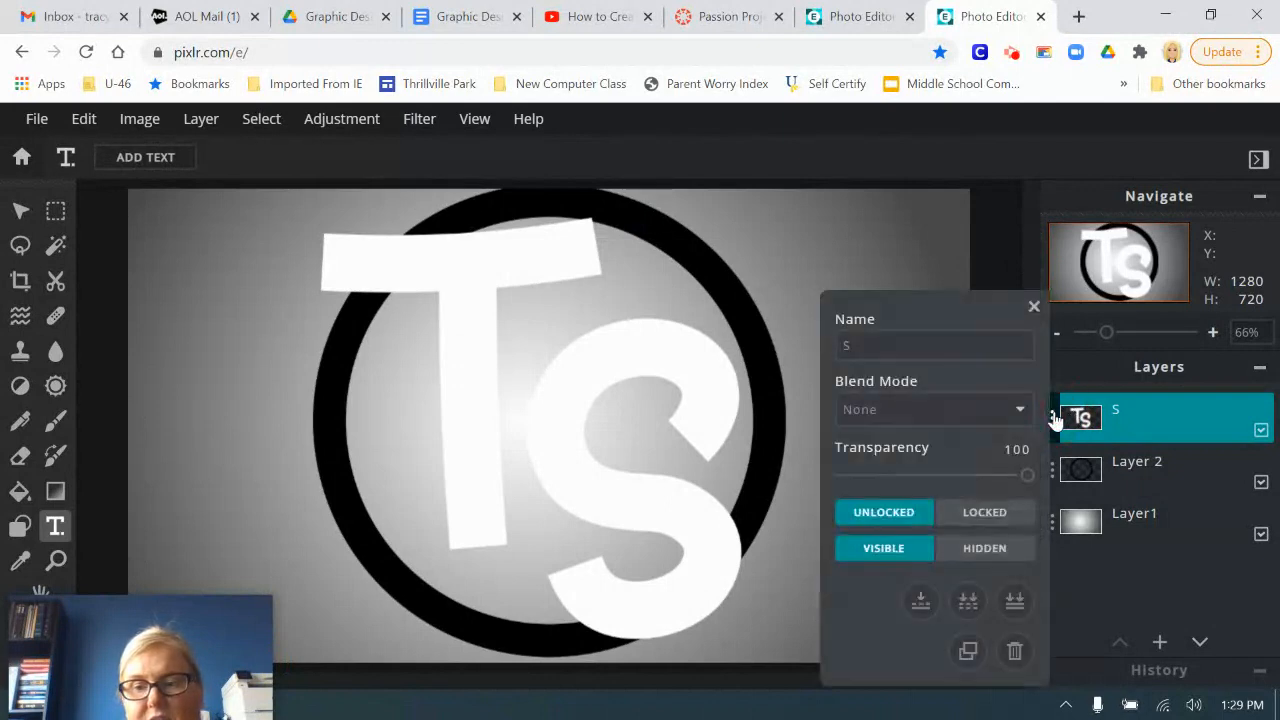
pyautogui.click(920, 600)
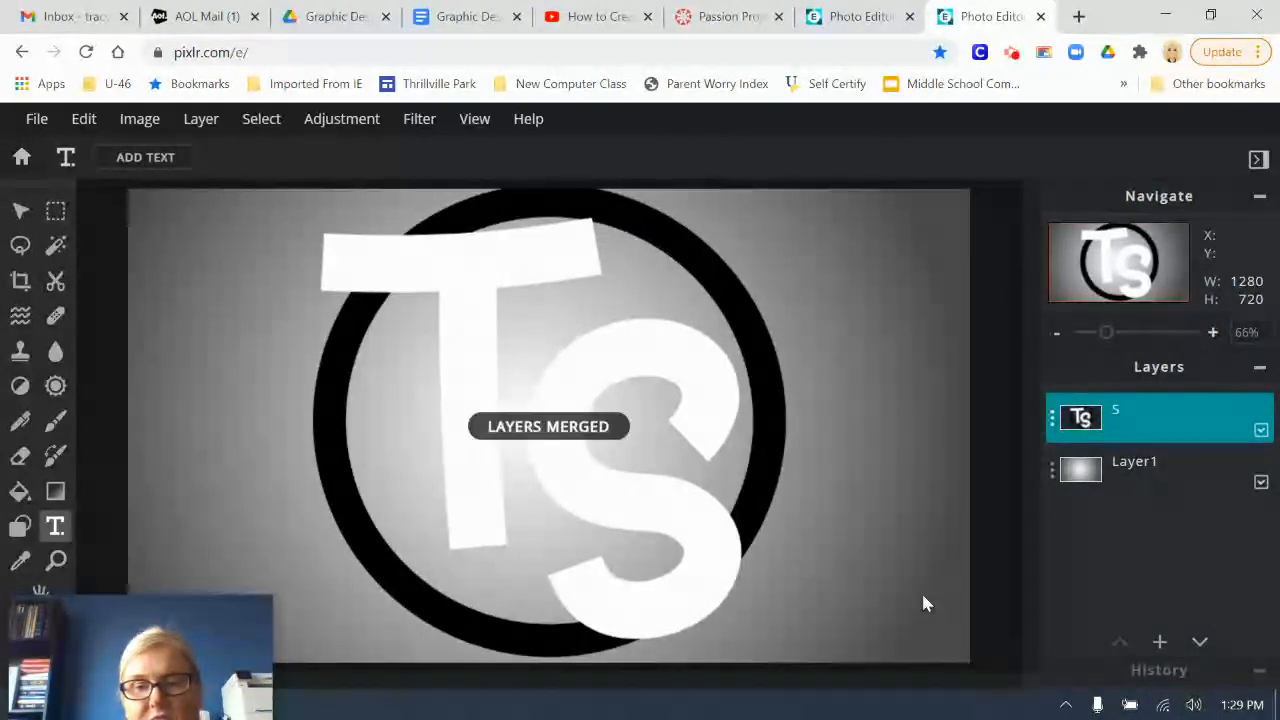
# Step: Move the merged TS logo slightly down so the whole ring fits on the canvas, and deselect the layer
pyautogui.click(21, 211)
pyautogui.click(1035, 578)
pyautogui.moveTo(674, 517)
pyautogui.mouseDown()
pyautogui.moveTo(731, 534)
pyautogui.moveTo(646, 531)
pyautogui.moveTo(675, 525)
pyautogui.mouseUp()
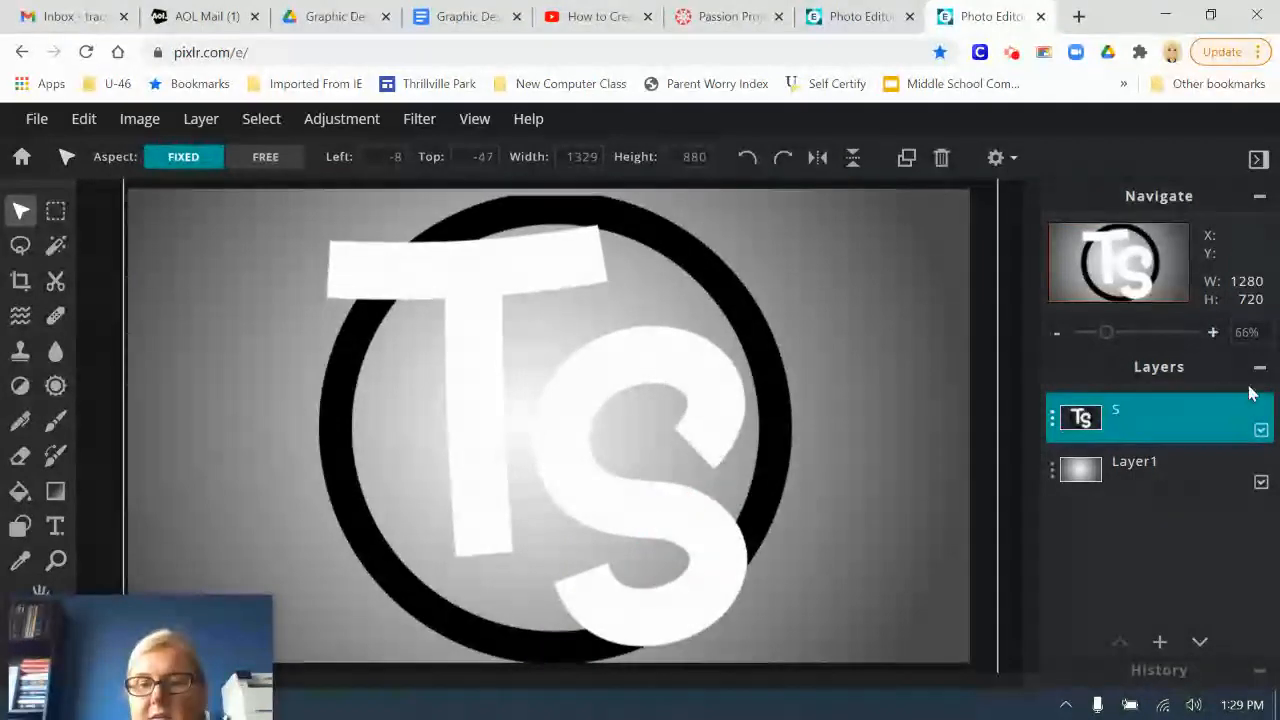
pyautogui.click(1012, 465)
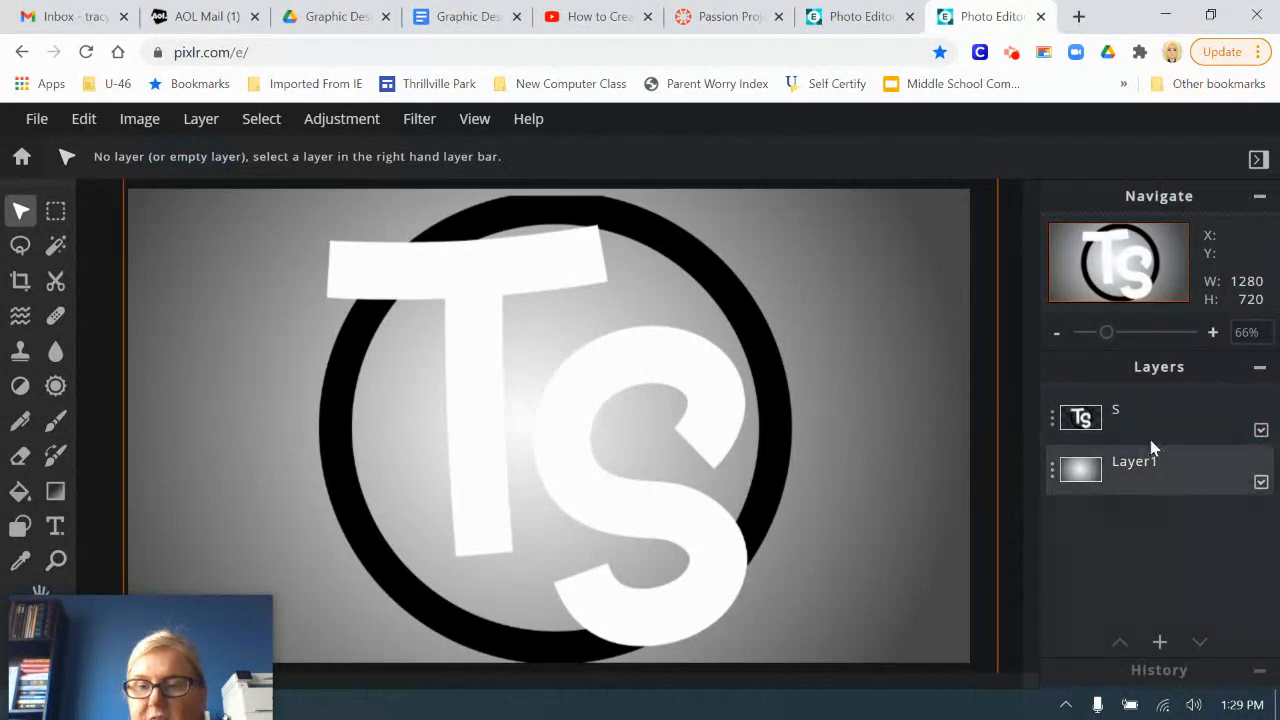
# Step: Add the downloaded colorful galaxy JPG as a new image layer above the TS logo
pyautogui.click(1159, 643)
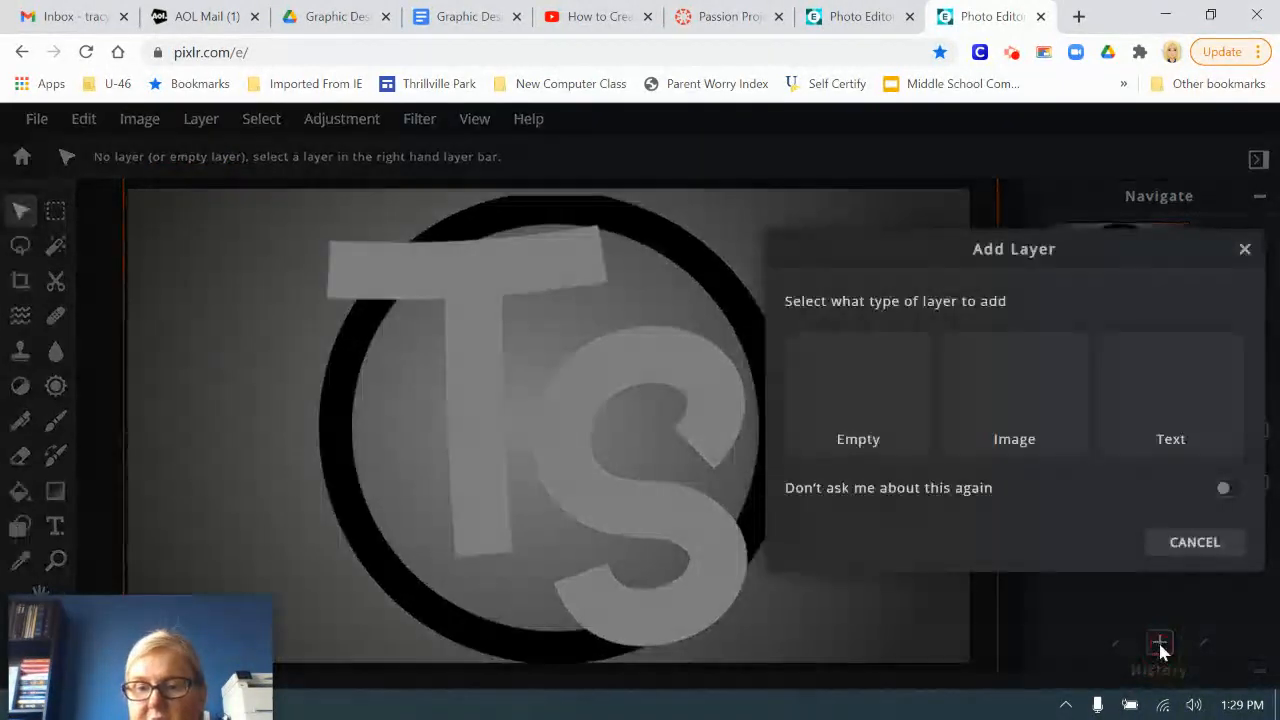
pyautogui.click(1015, 398)
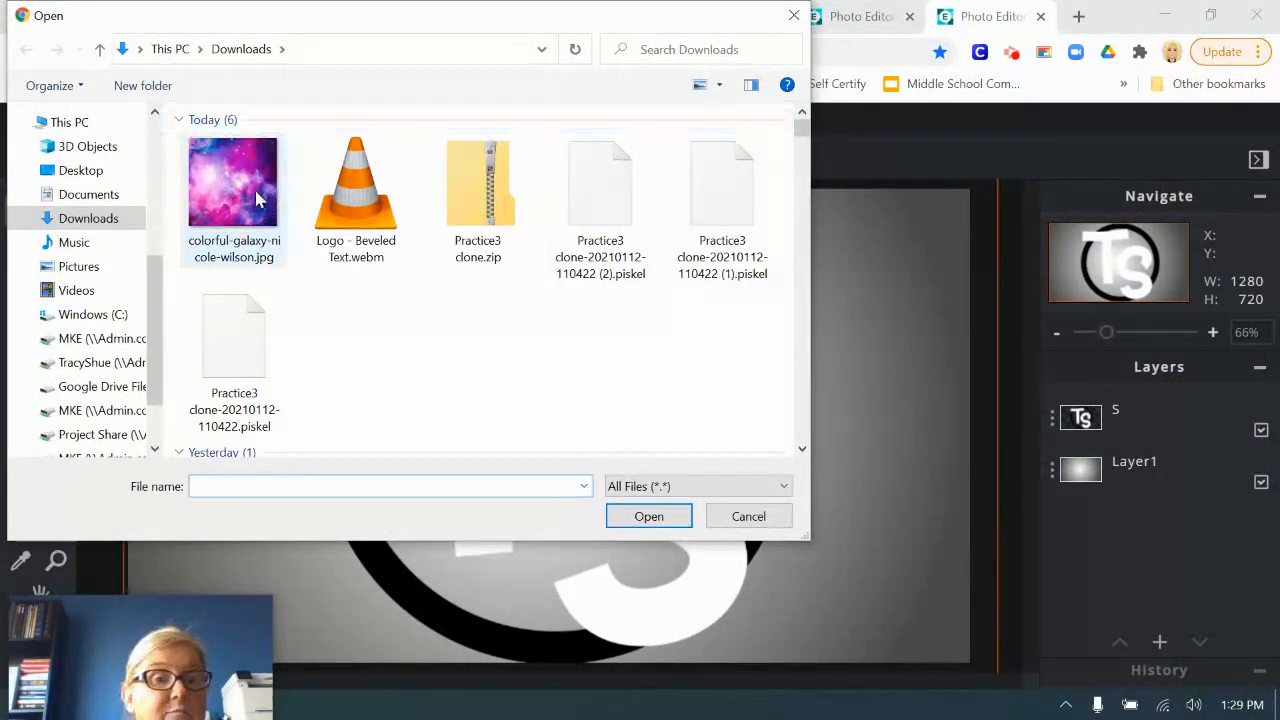
pyautogui.click(215, 180)
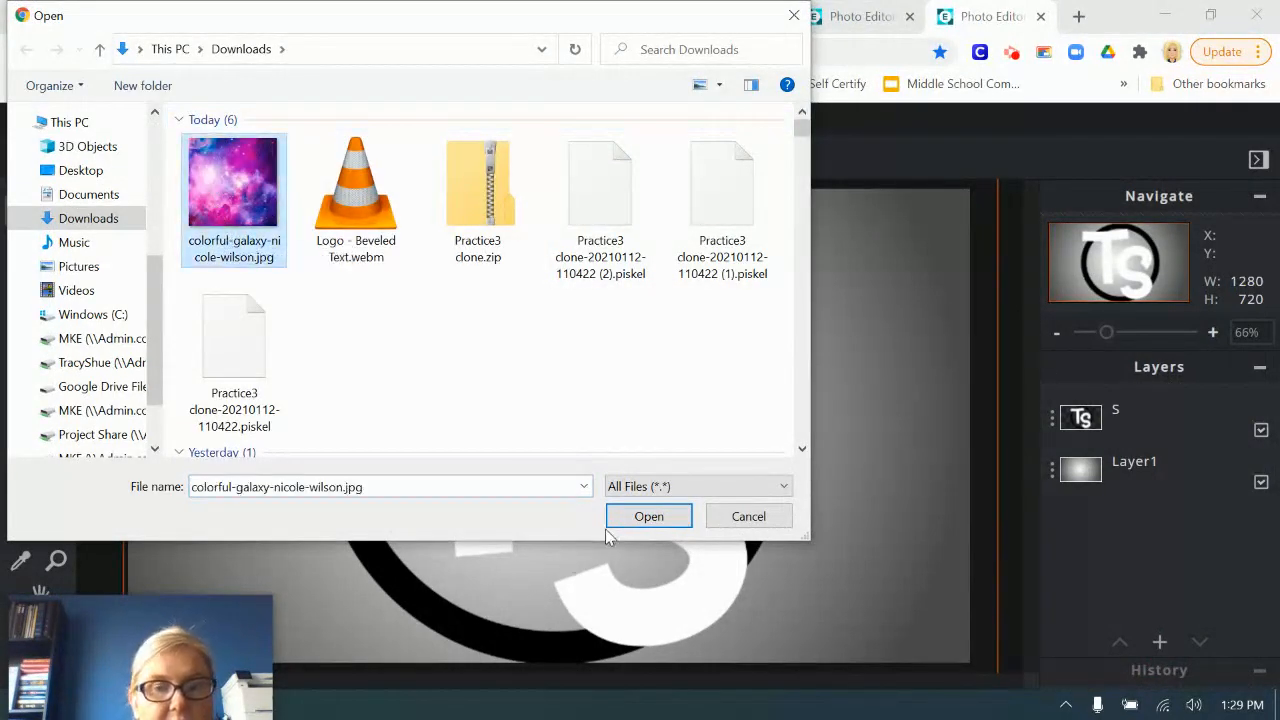
pyautogui.click(648, 516)
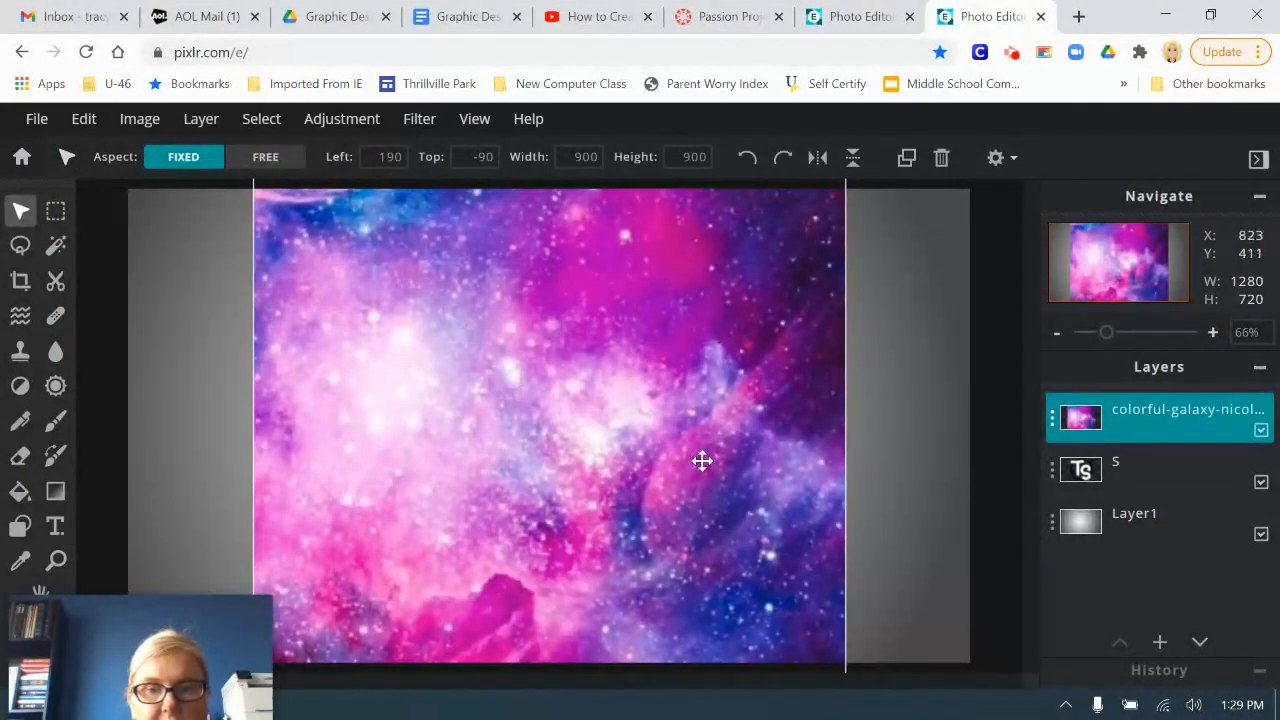
# Step: Select the pixels of the merged TS logo layer and invert the selection
pyautogui.click(1130, 468)
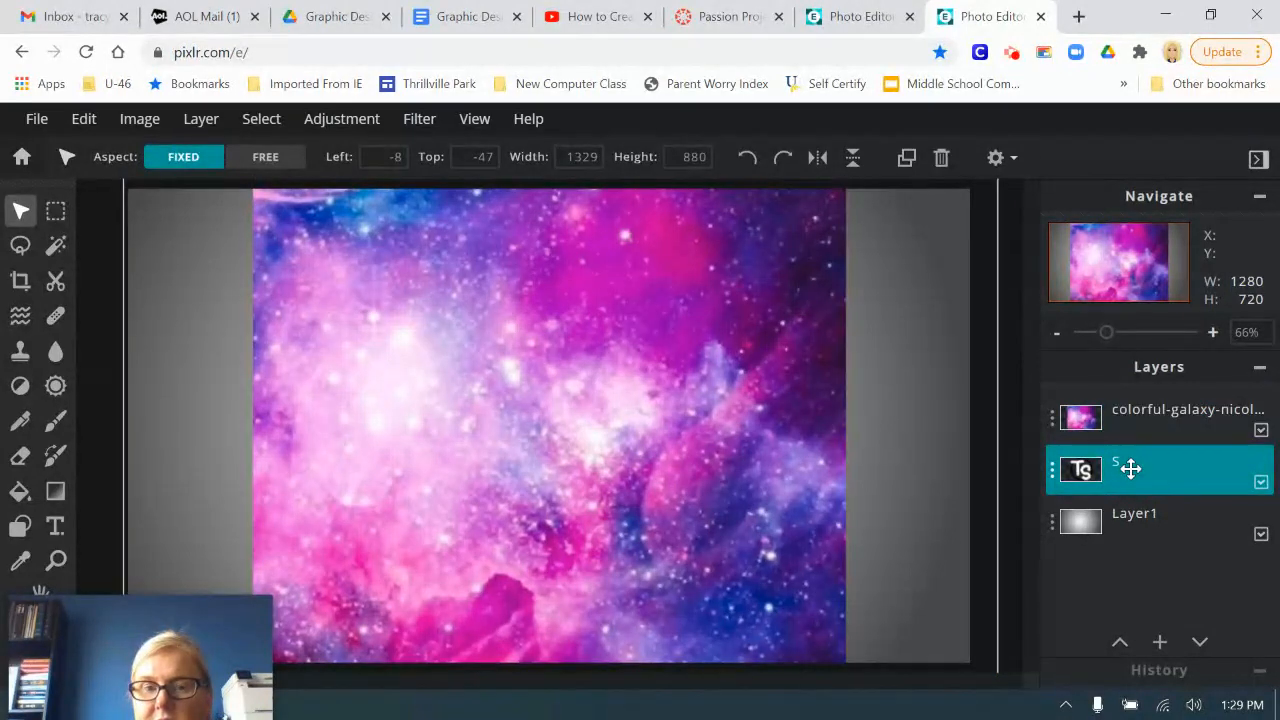
pyautogui.click(263, 124)
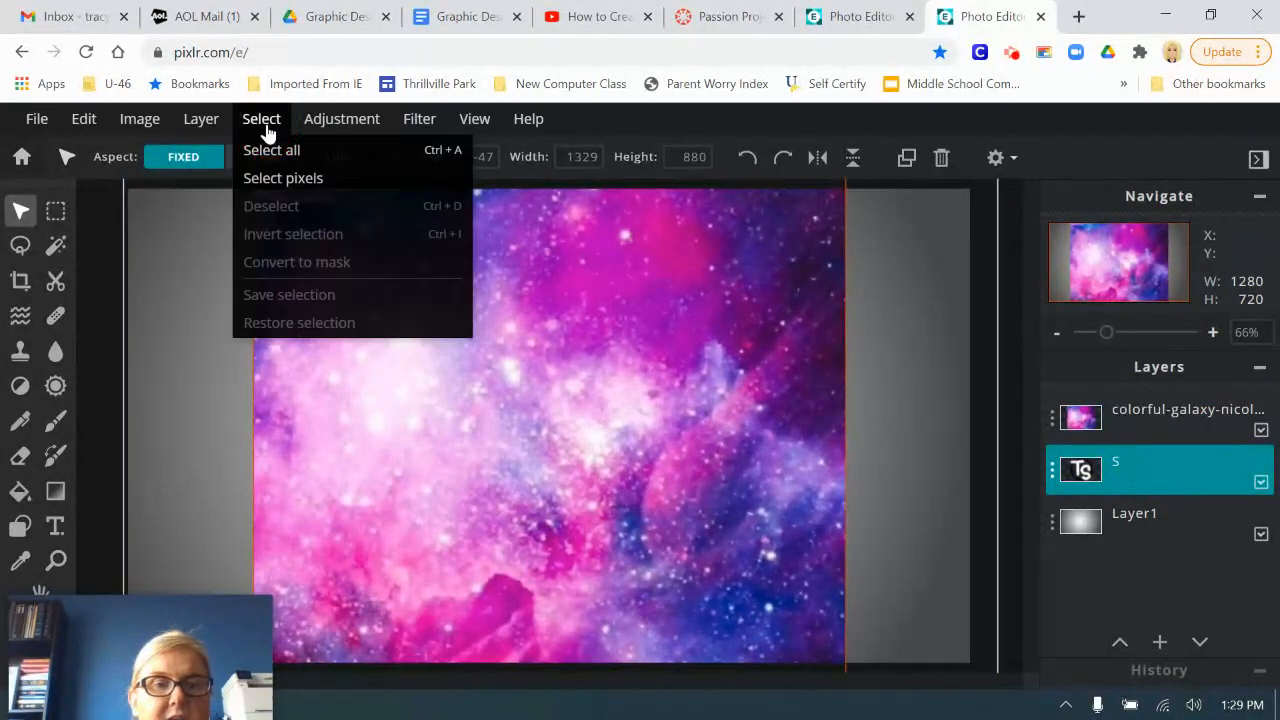
pyautogui.click(285, 180)
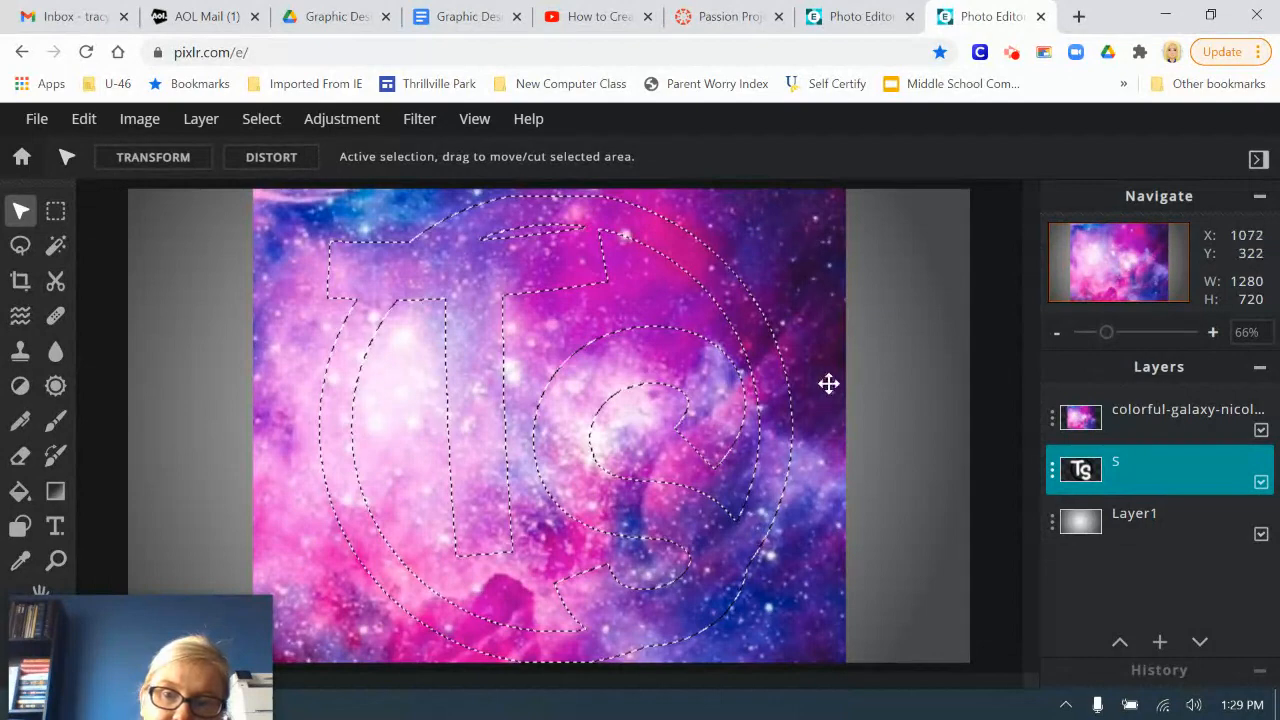
pyautogui.click(272, 124)
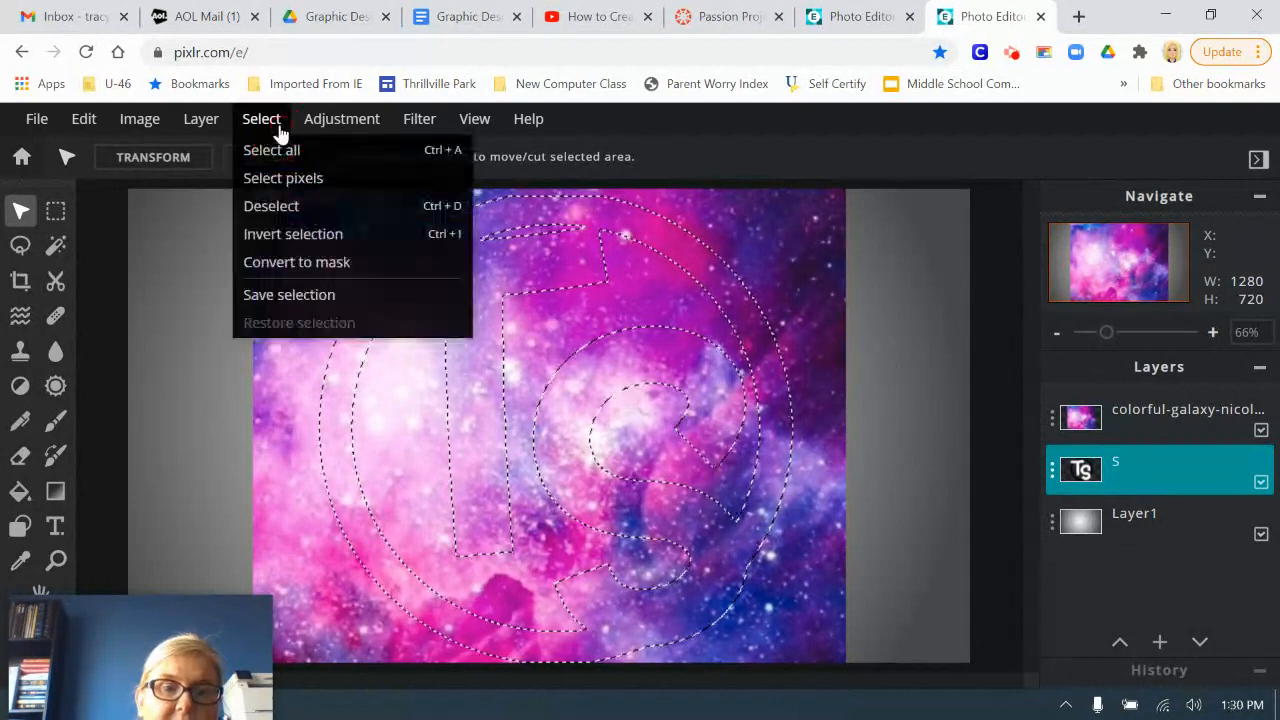
pyautogui.click(302, 240)
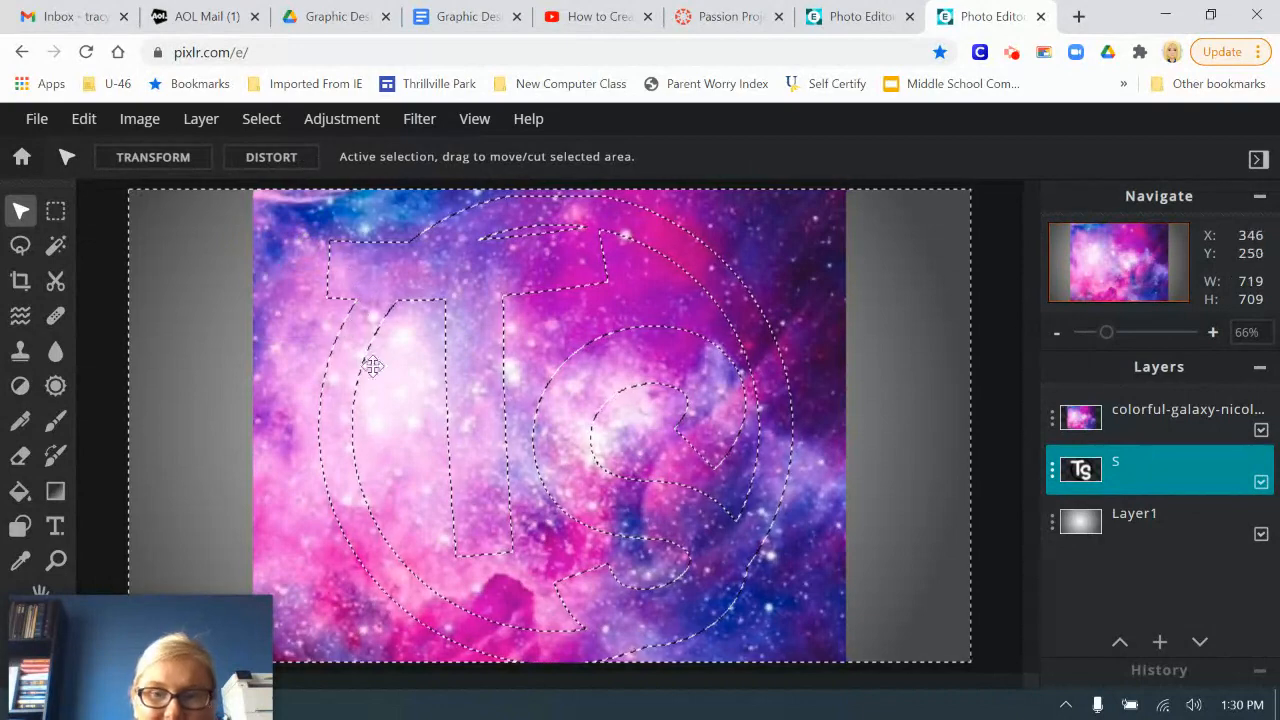
# Step: Delete the selected area from the galaxy layer and clear the selection
pyautogui.click(1154, 412)
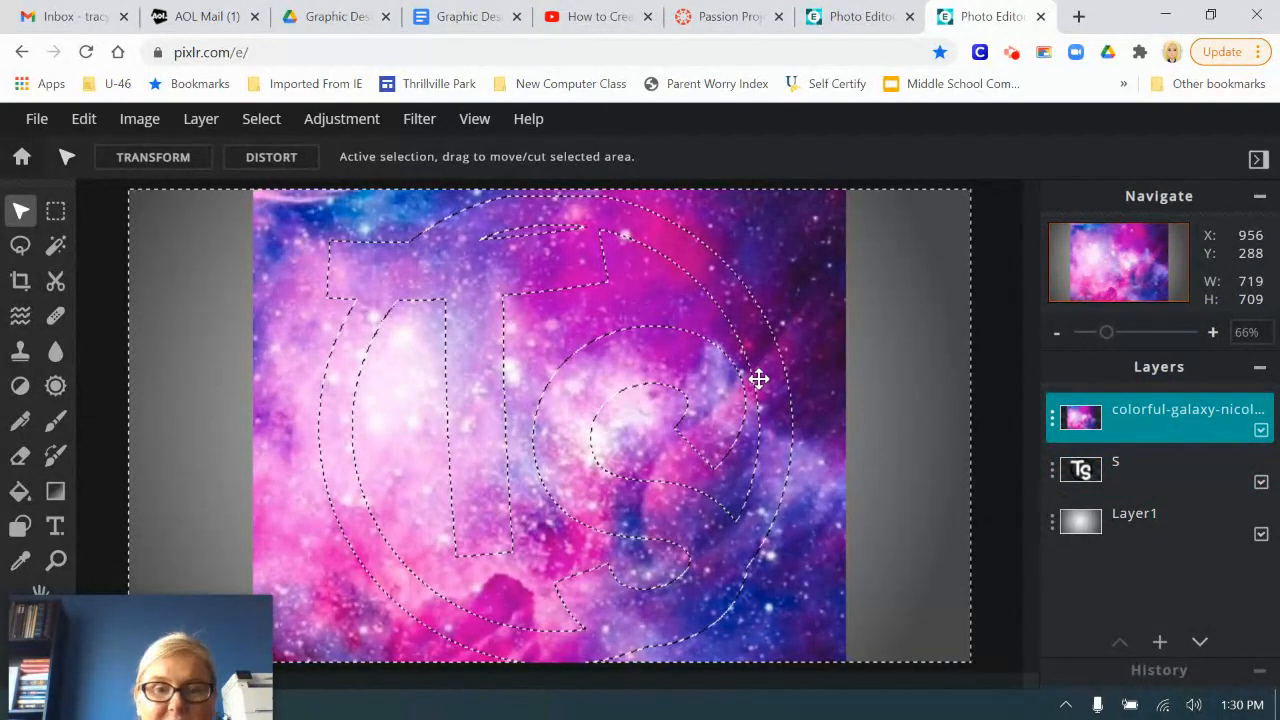
pyautogui.press('Delete')
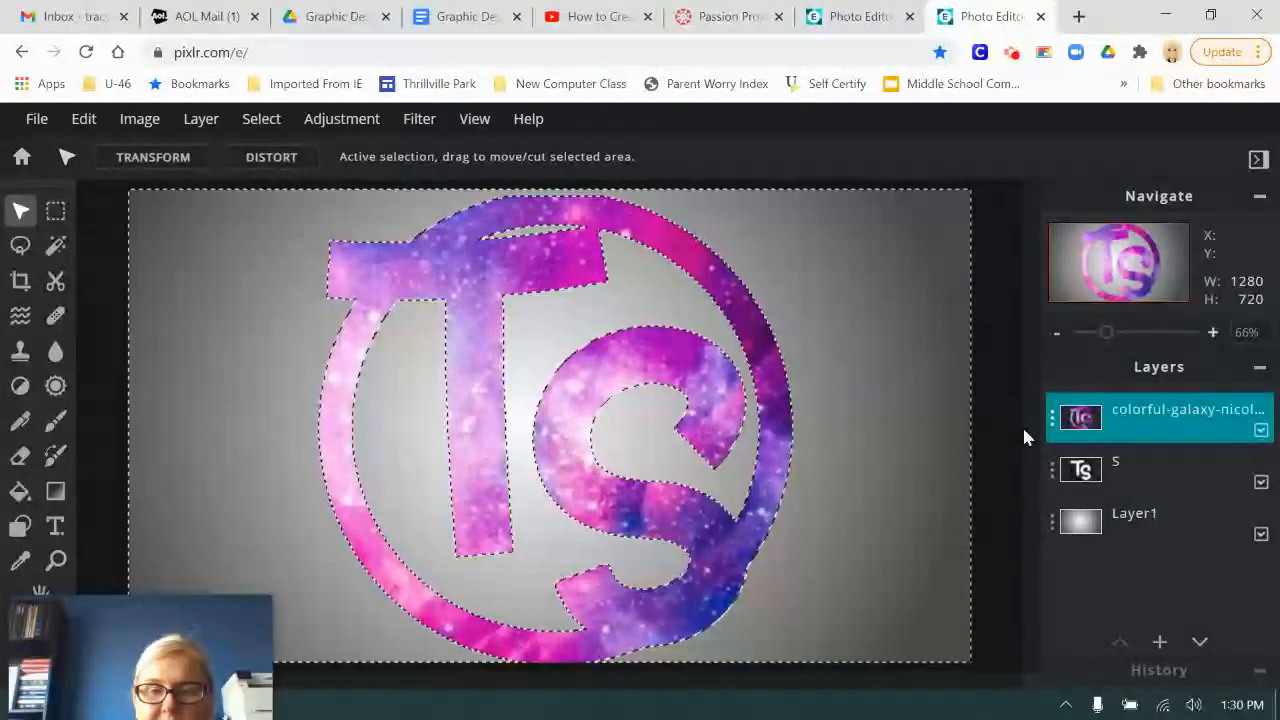
pyautogui.click(913, 336)
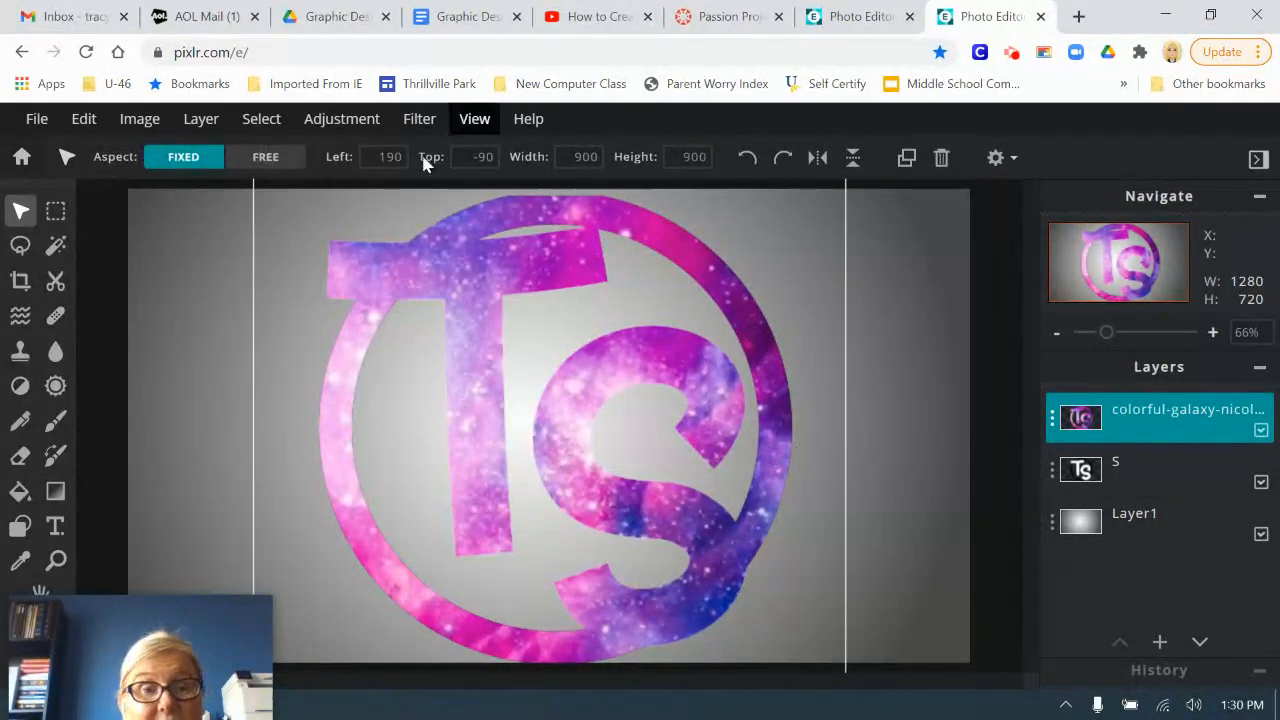
# Step: Select the pixels of the galaxy layer, apply a black outline of size 19 around them, and clear the selection
pyautogui.click(262, 122)
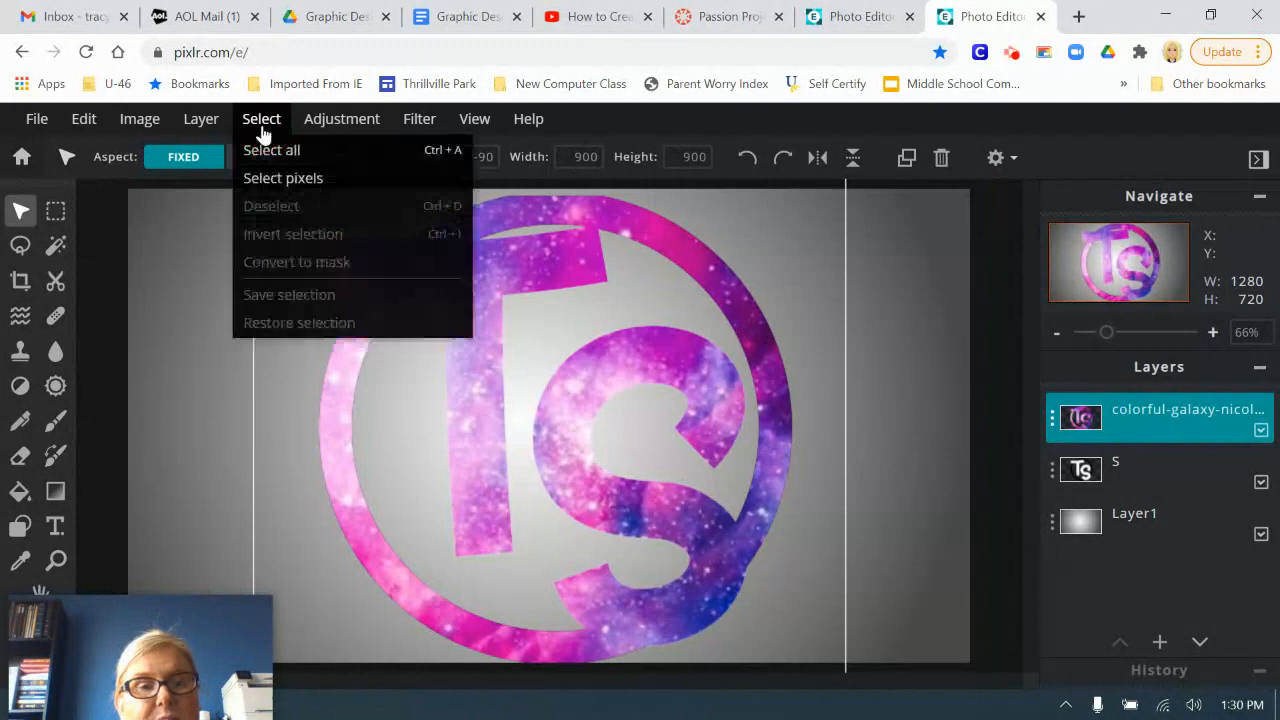
pyautogui.click(288, 180)
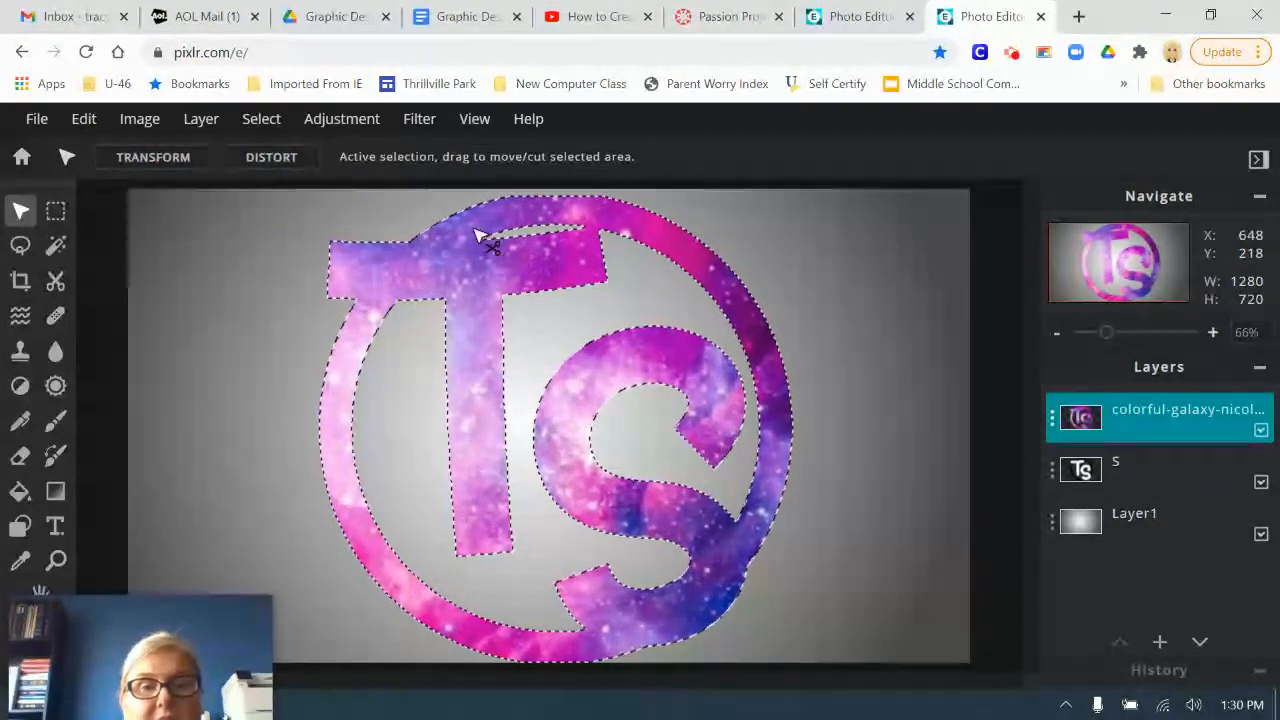
pyautogui.click(419, 118)
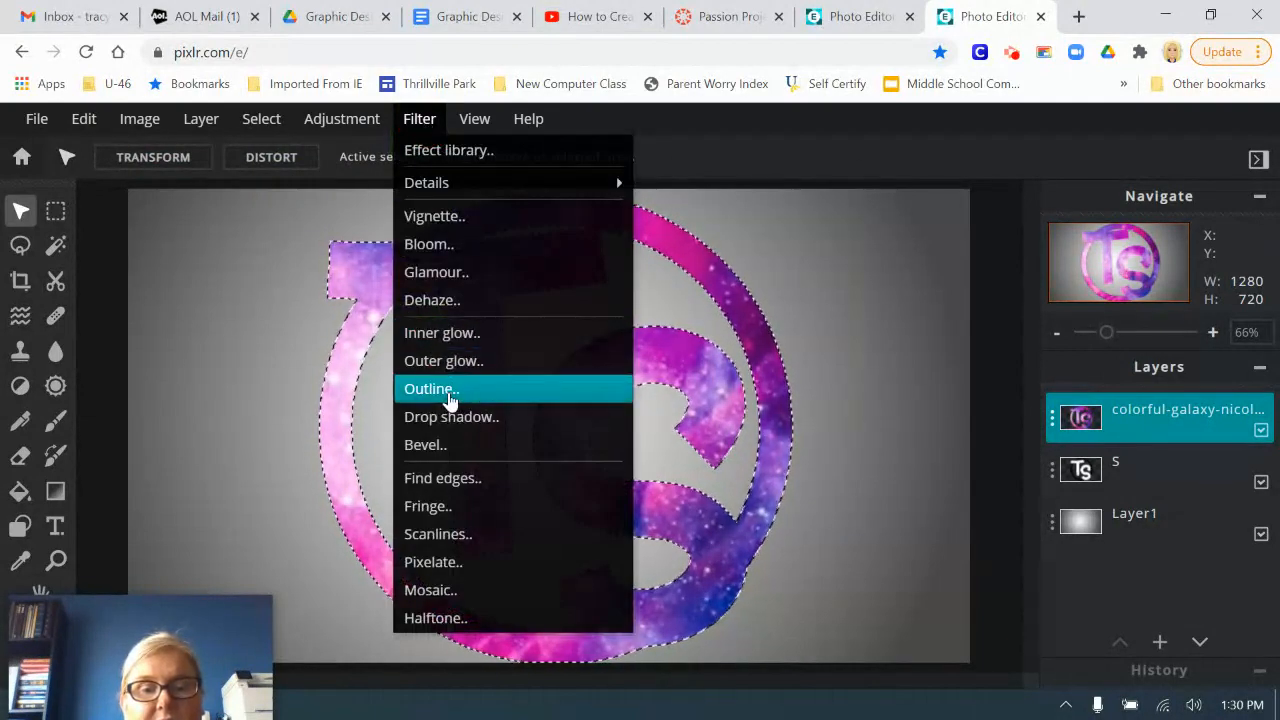
pyautogui.click(450, 392)
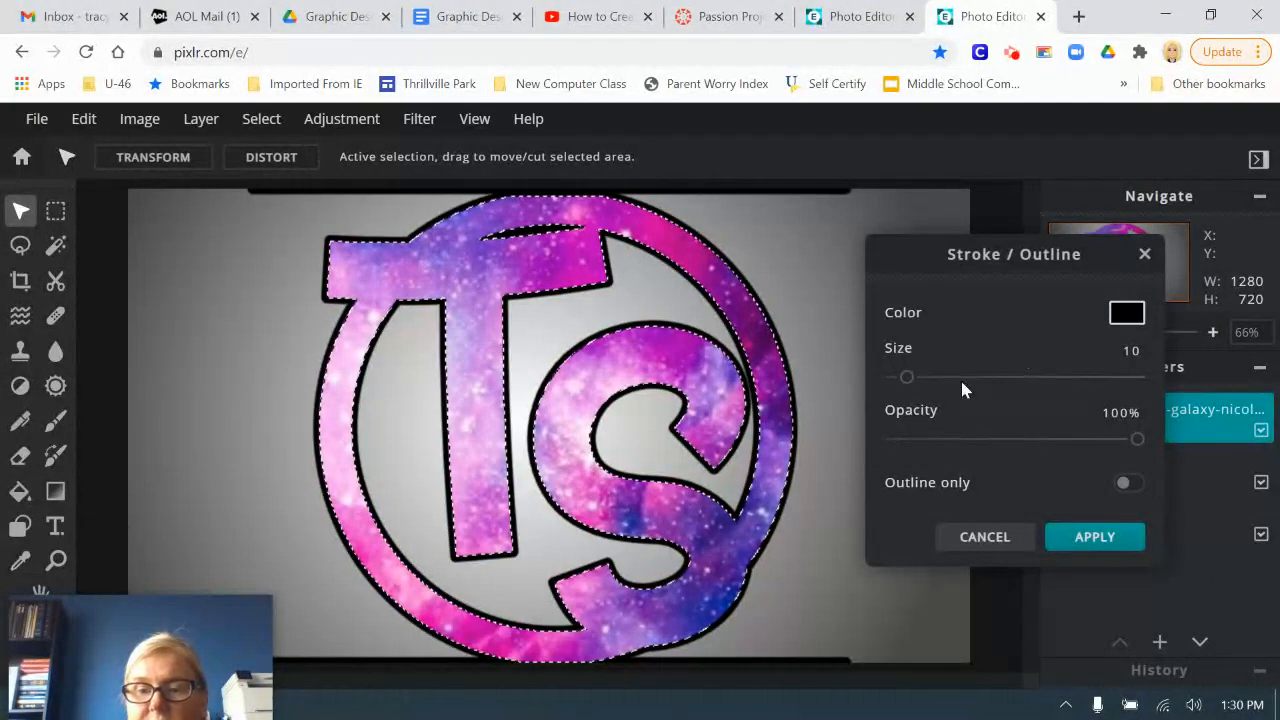
pyautogui.moveTo(906, 388); pyautogui.dragTo(922, 388)
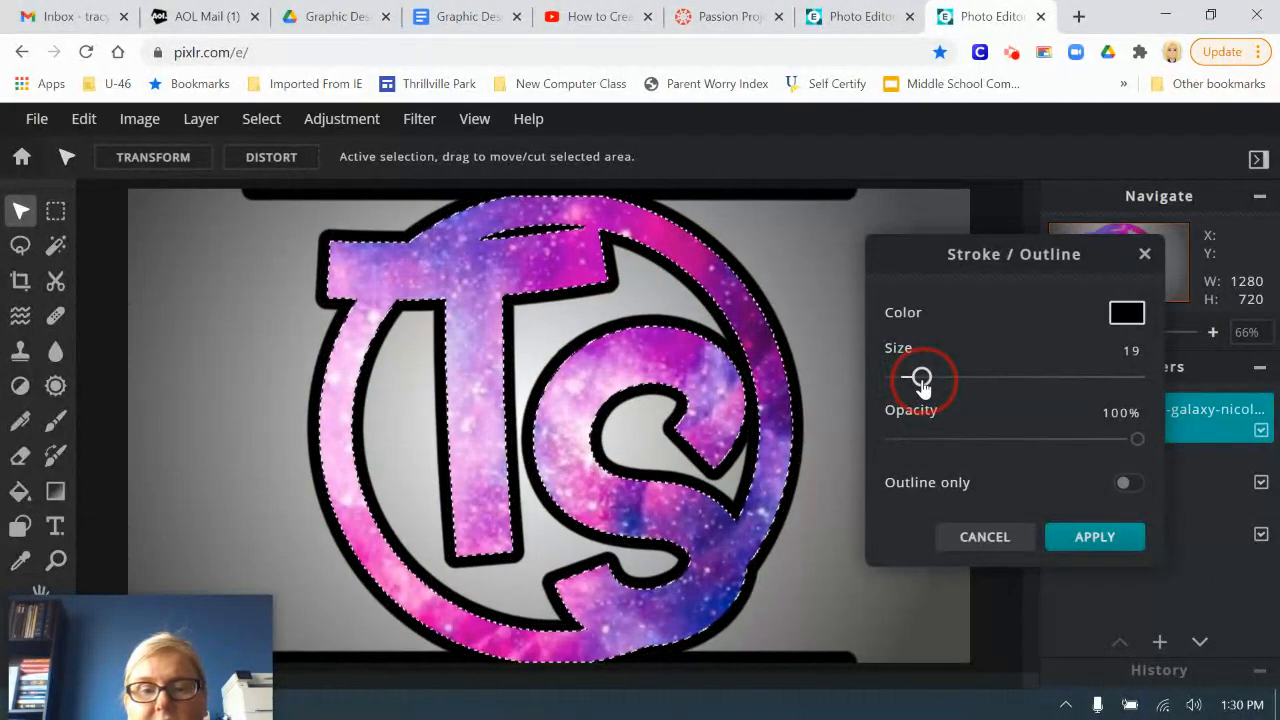
pyautogui.click(1094, 536)
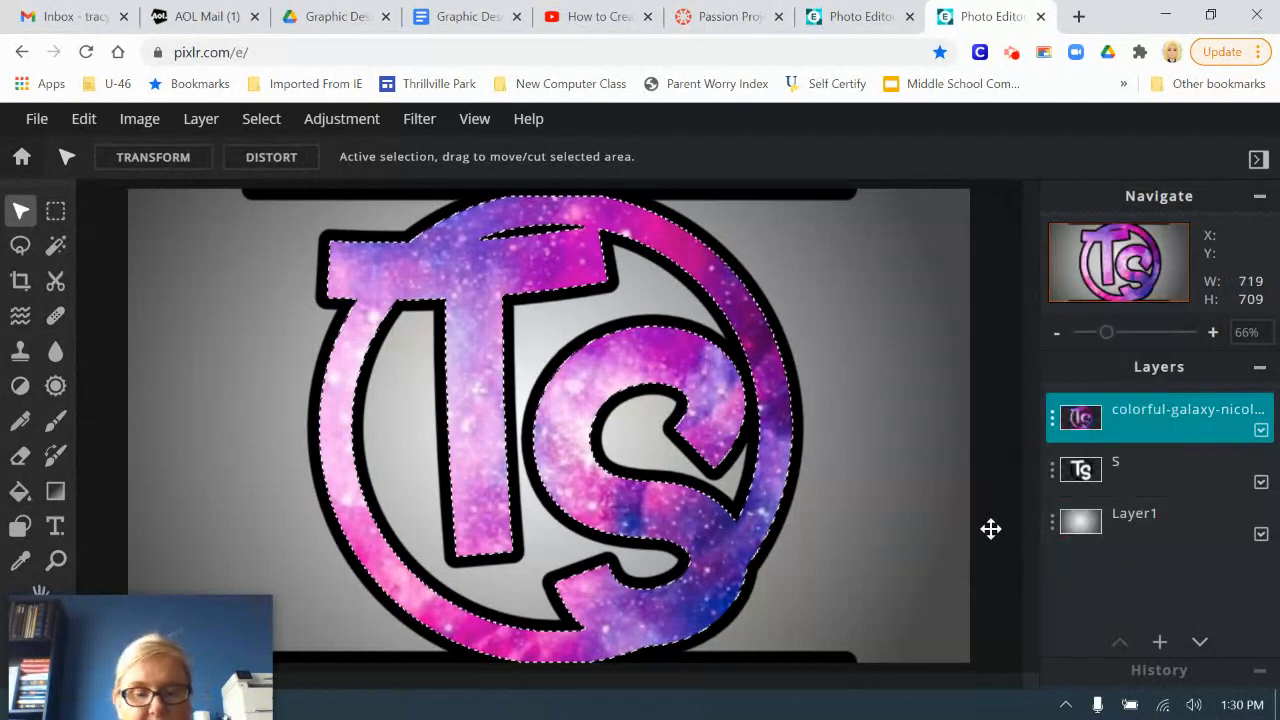
pyautogui.click(991, 538)
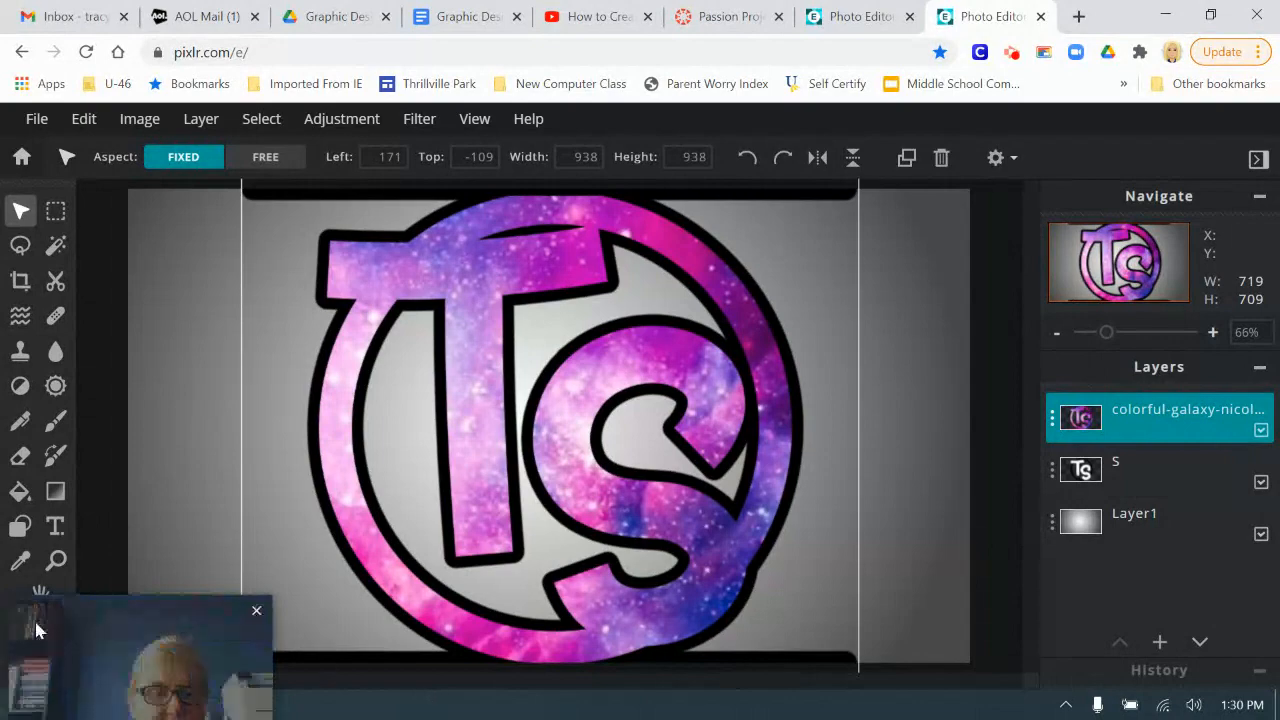
pyautogui.moveTo(90, 647); pyautogui.dragTo(108, 490)
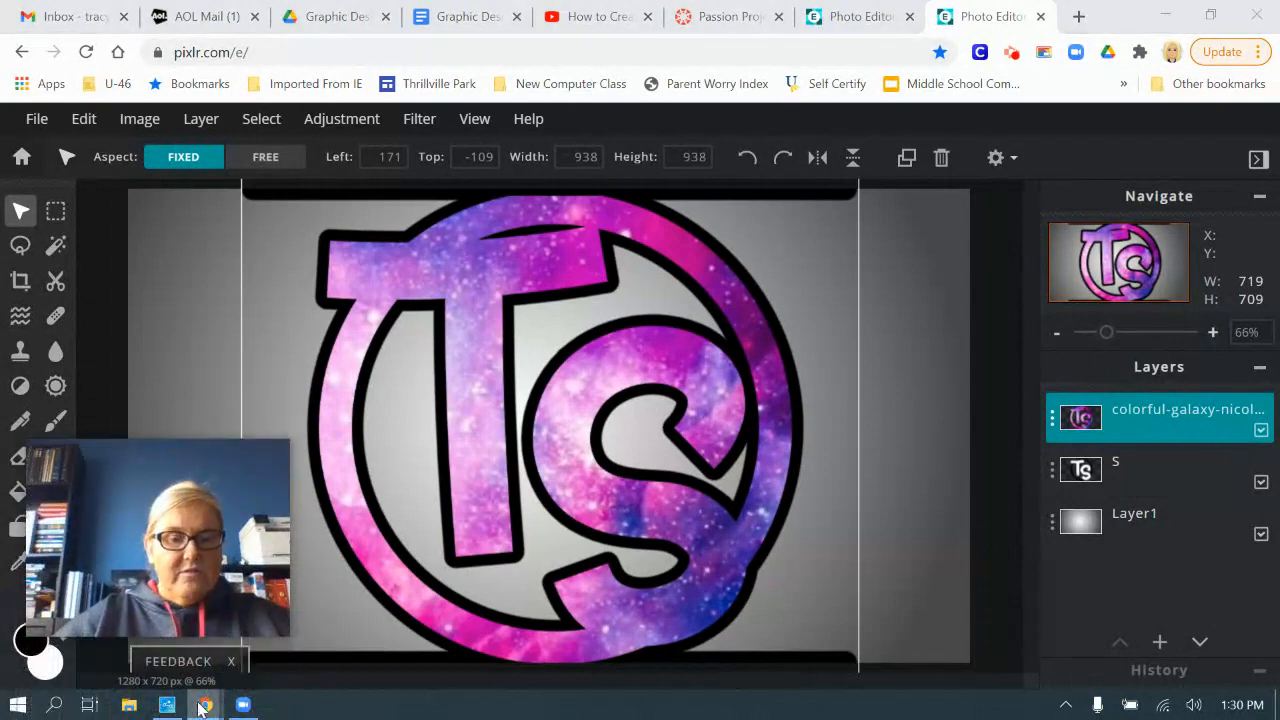
pyautogui.moveTo(203, 707)
pyautogui.click(894, 632)
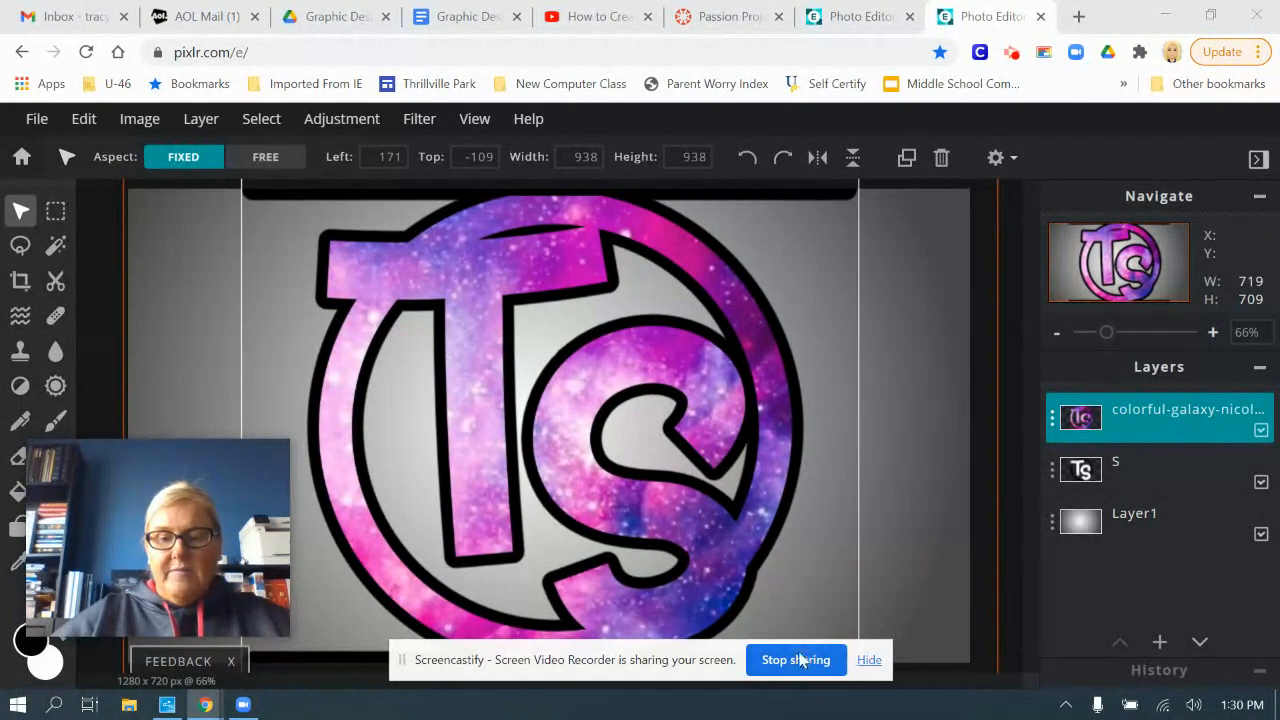